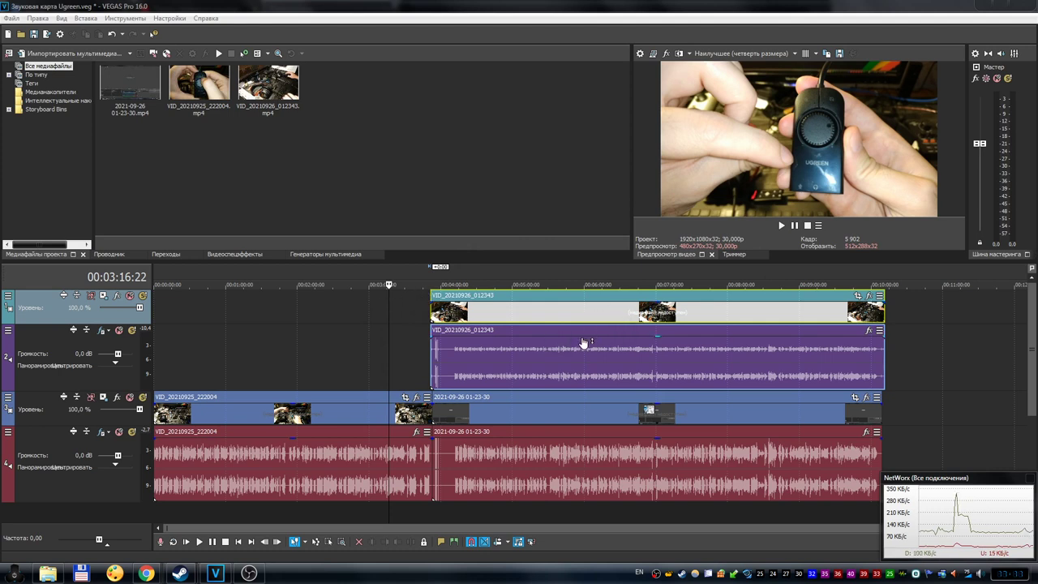
Step: Compare the top camera video with the screen recording beneath it at 00:04:46:22 by muting and unmuting the top video track
left_click(497, 274)
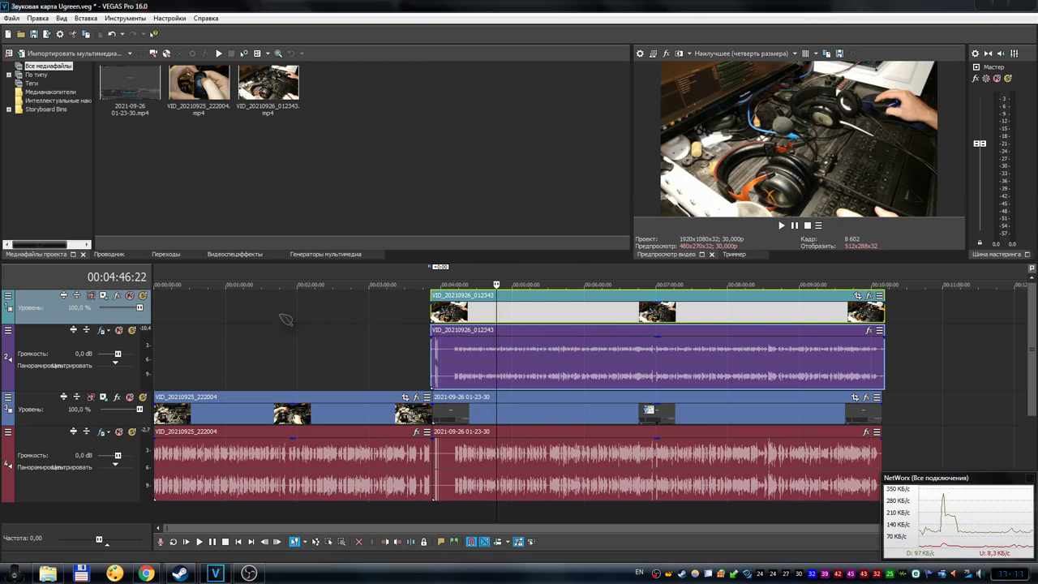
left_click(129, 295)
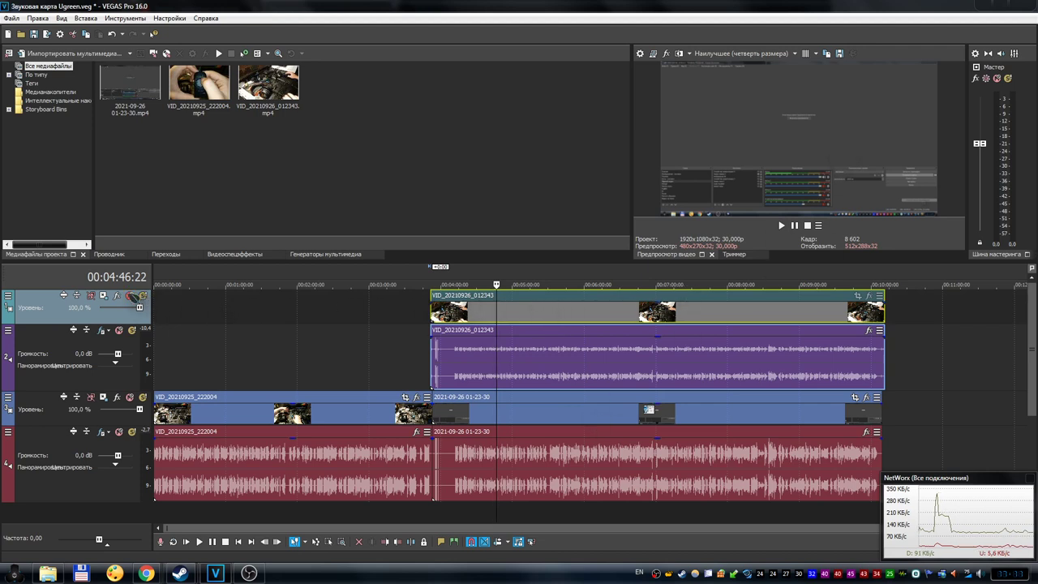
left_click(129, 295)
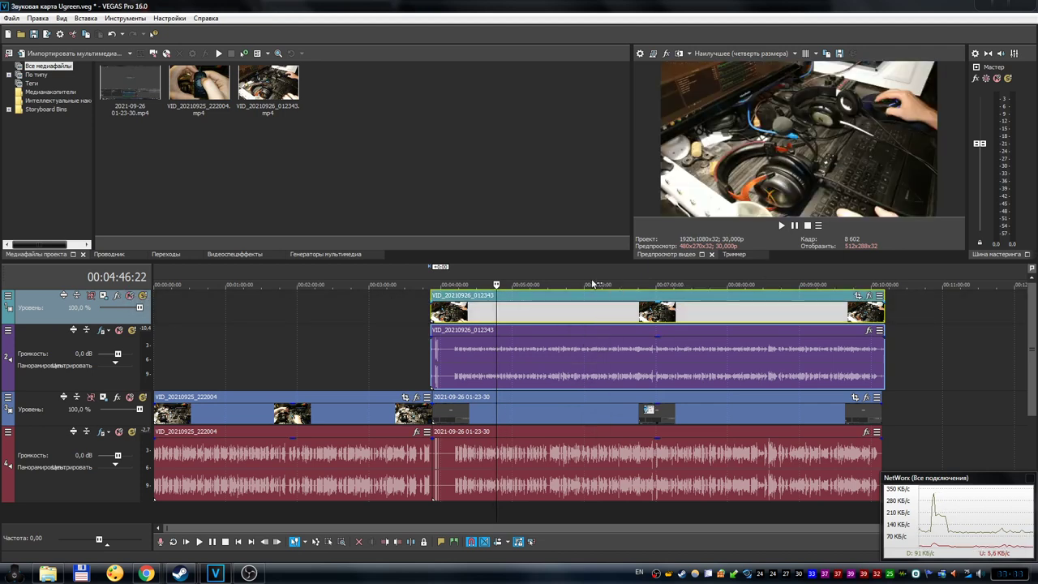
Step: Play the opening of the VID_20210926_012343 clip from 00:03:55:02 through the sharp audio peaks near its start
left_click(433, 274)
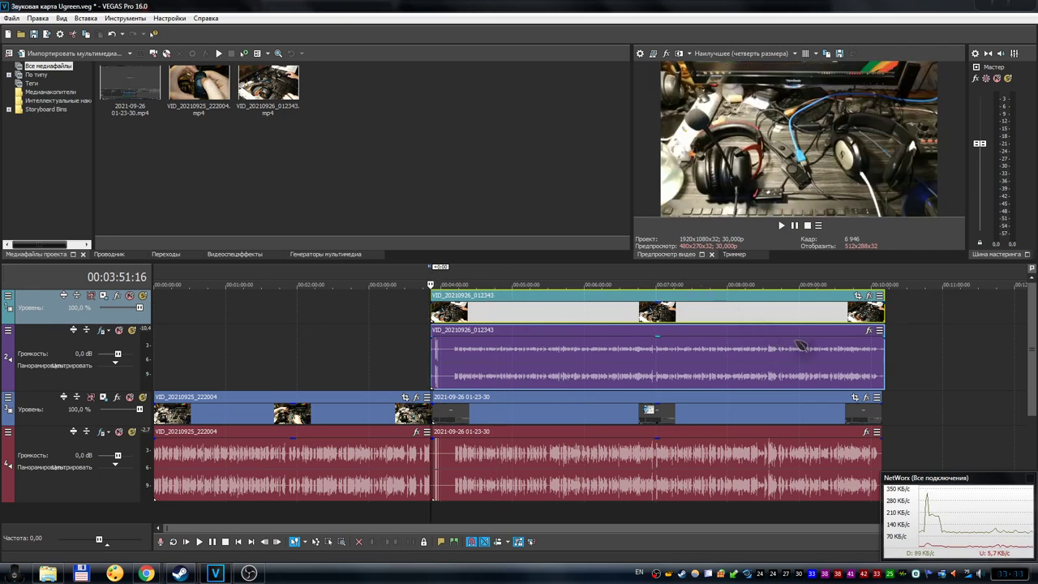
scroll(801, 347, "up", 10)
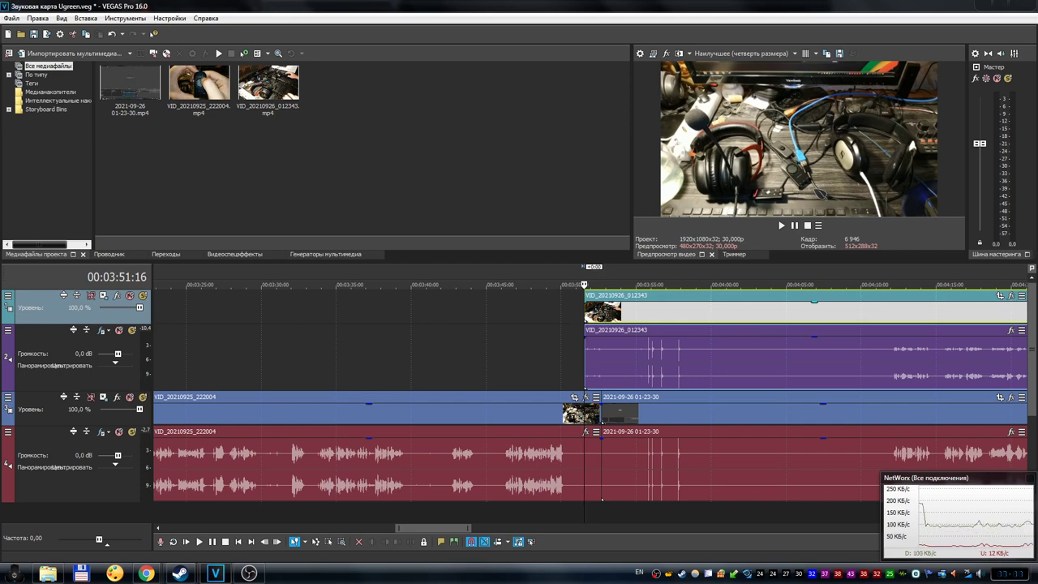
left_click(638, 273)
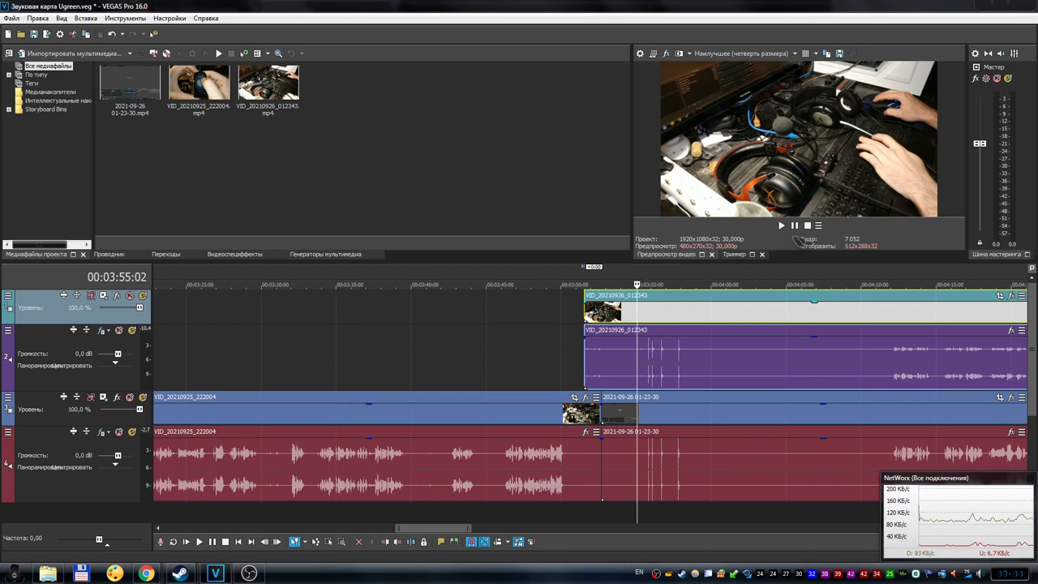
scroll(751, 281, "up", 3)
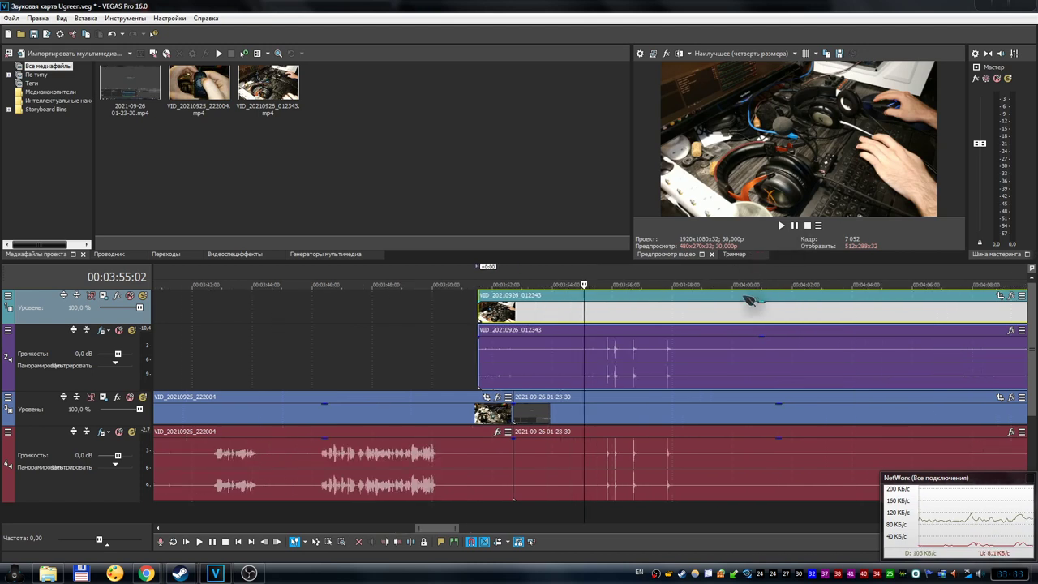
left_click(782, 225)
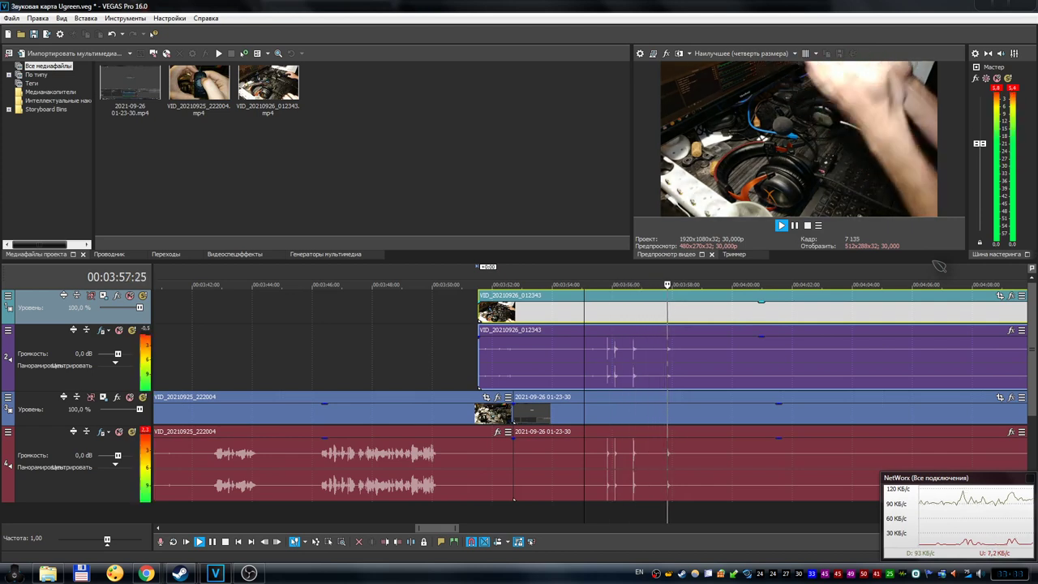
key("space")
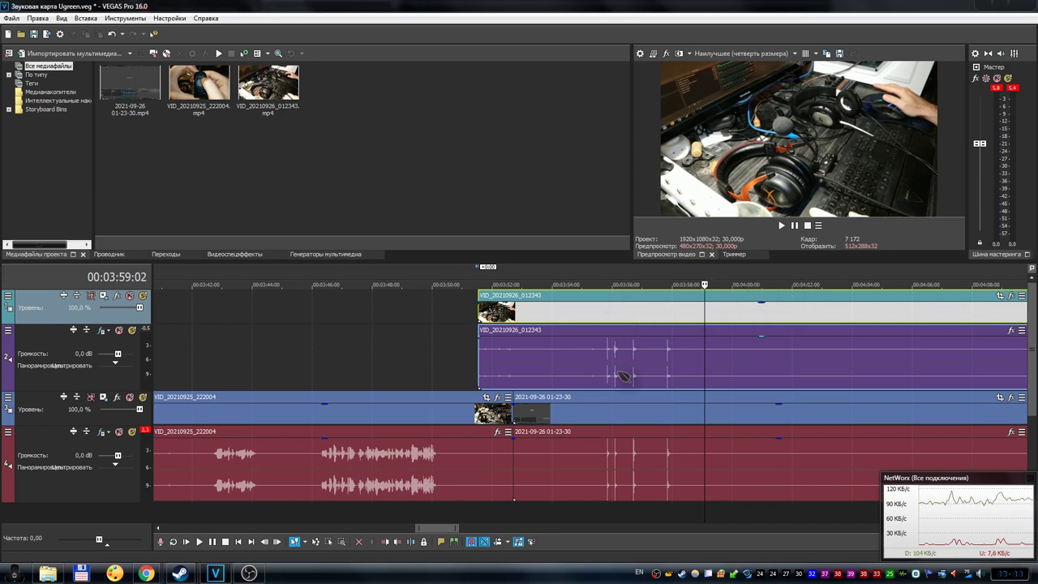
Step: Compare the positions of the sharp peaks in both audio tracks around 00:03:55:18
left_click(601, 279)
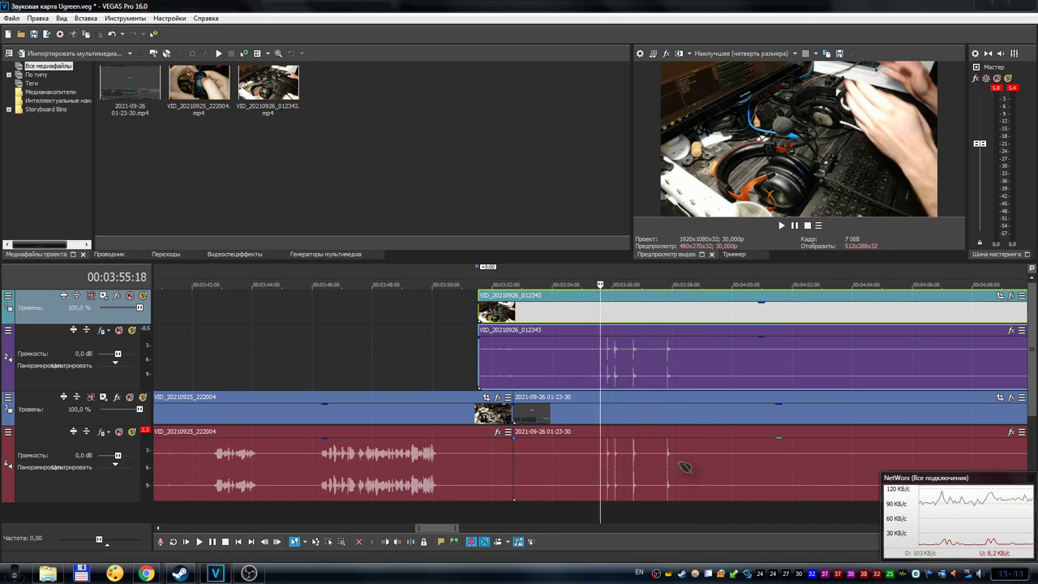
scroll(721, 456, "up", 3)
scroll(718, 459, "down", 4)
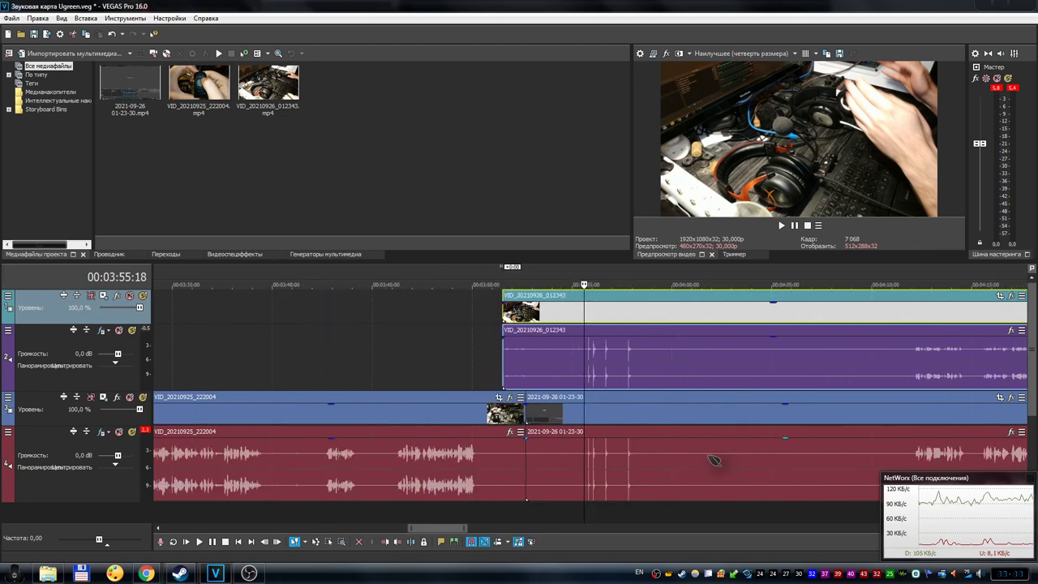
scroll(714, 461, "down", 3)
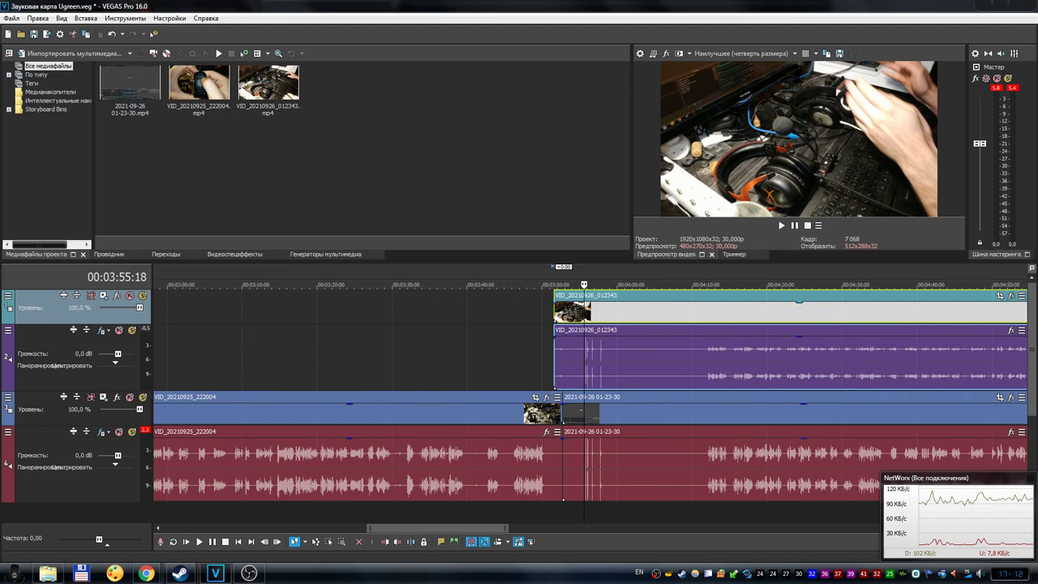
Step: Play both audio tracks together from the point near 00:04:12 where continuous sound begins
left_click(702, 273)
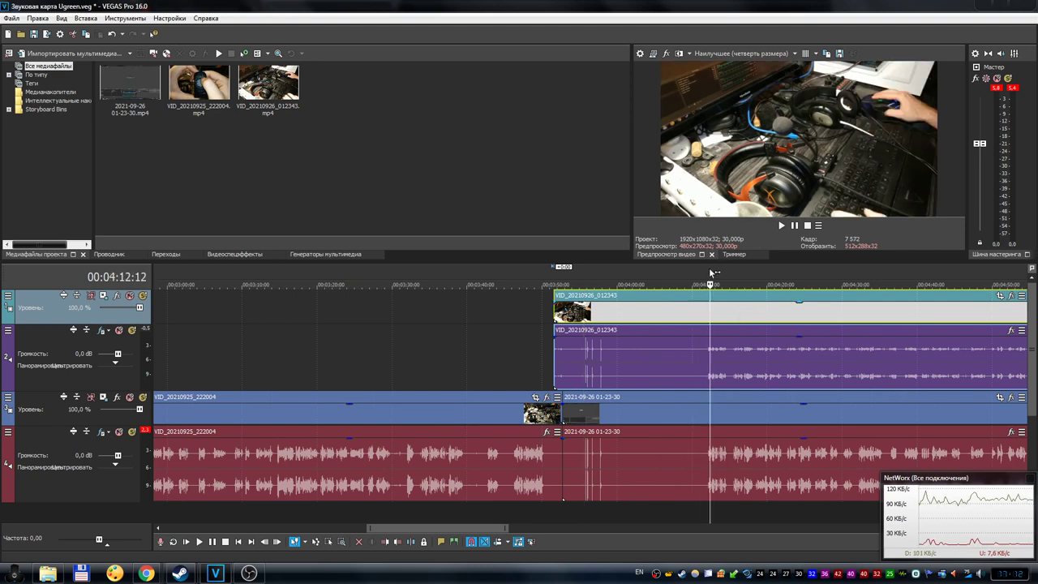
left_click(783, 226)
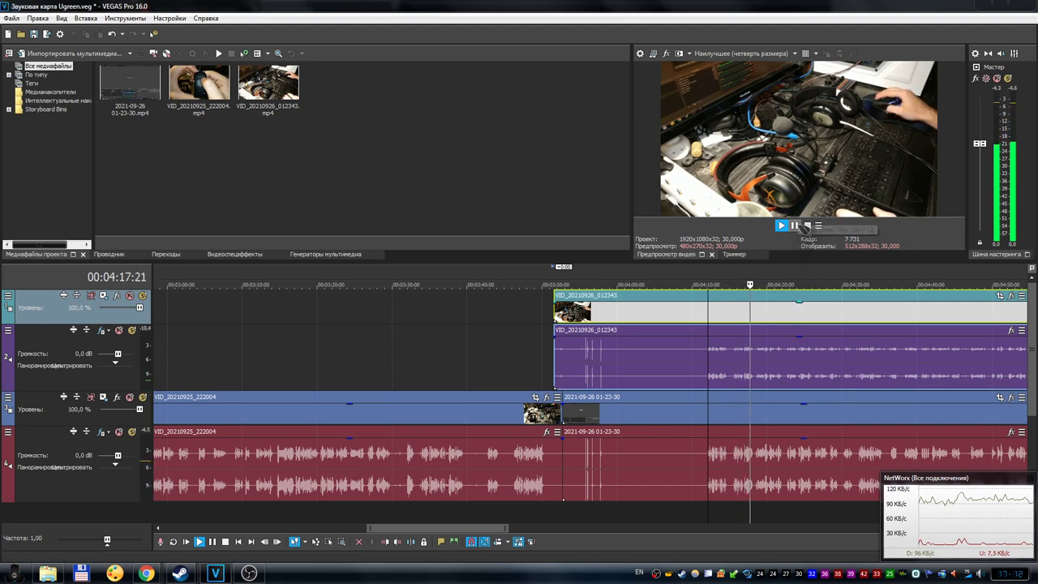
left_click(804, 225)
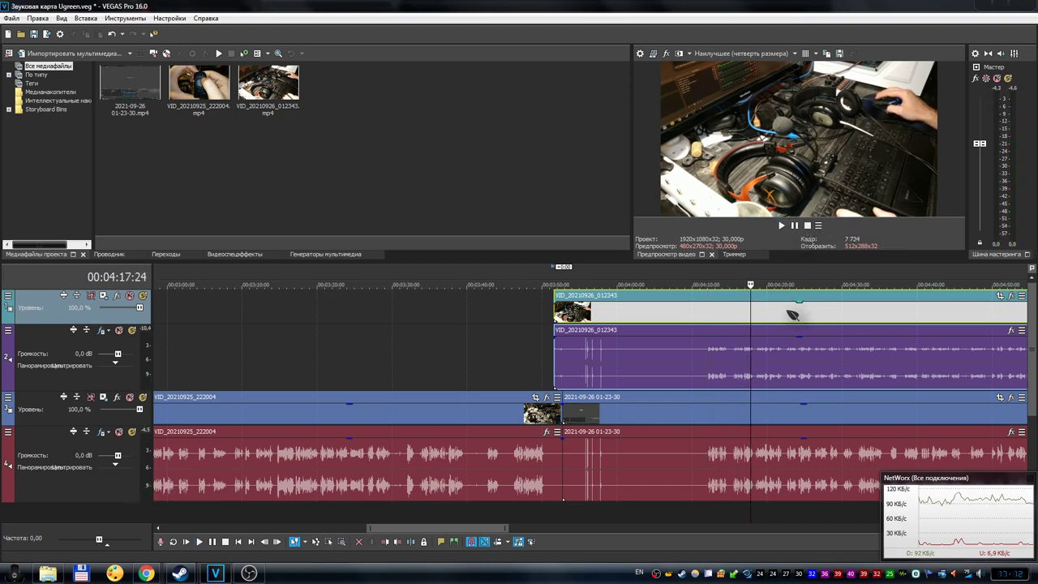
Step: Replay from 00:04:12:05, muting and unmuting the camera audio track and the screen-recording audio track in turn to compare them
left_click(710, 277)
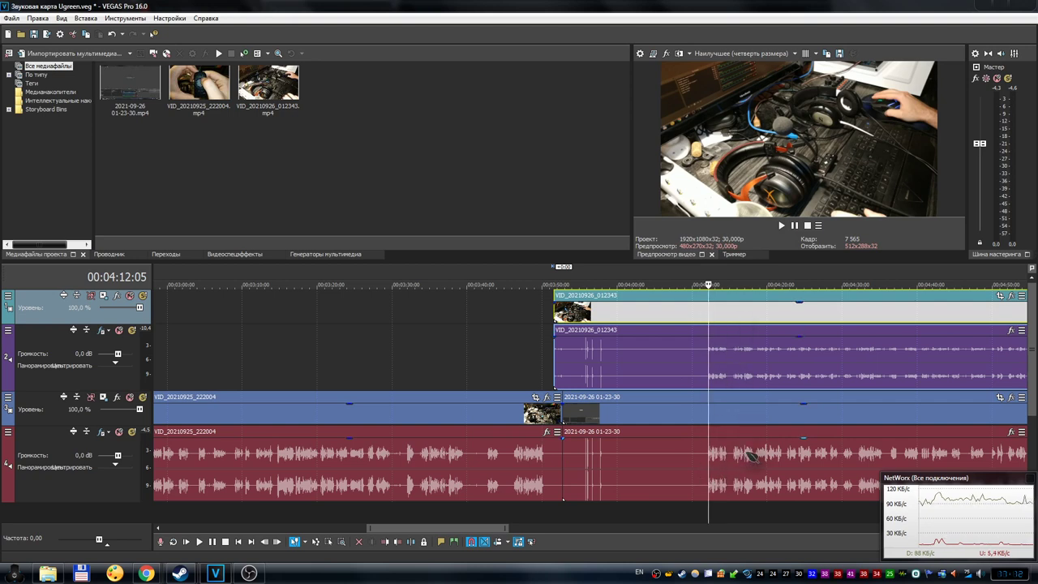
key("space")
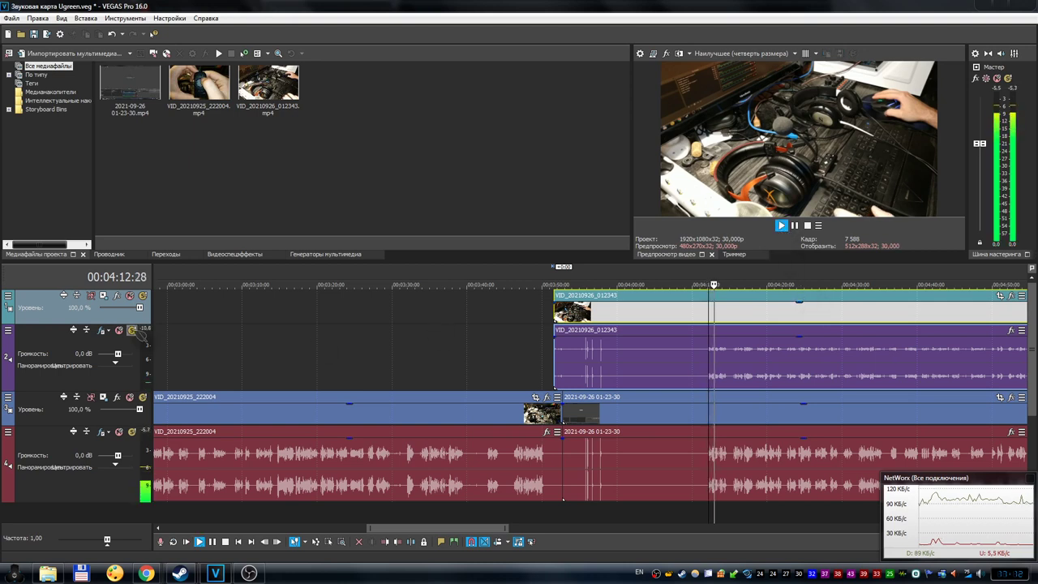
left_click(119, 330)
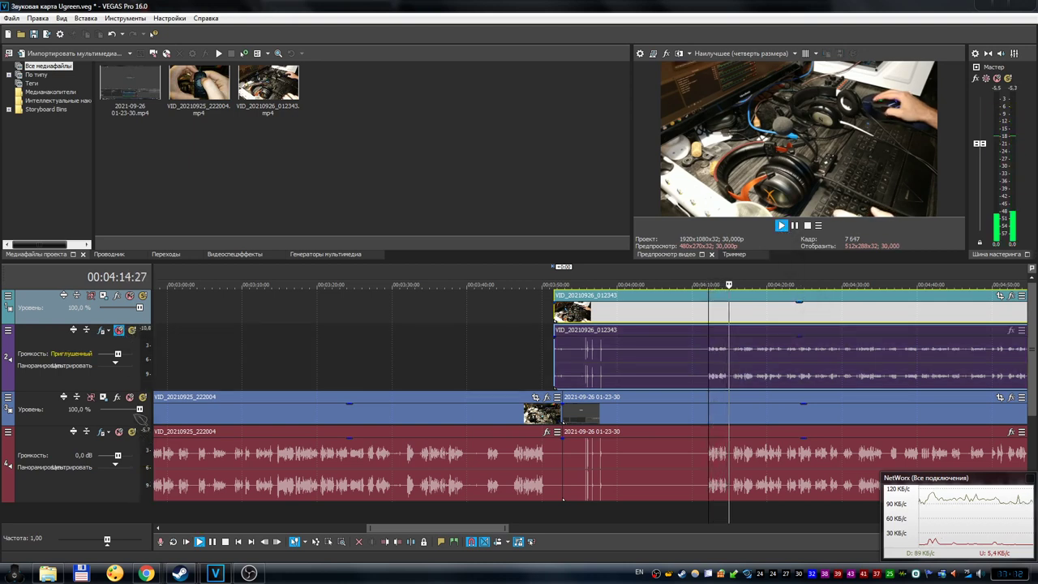
left_click(119, 330)
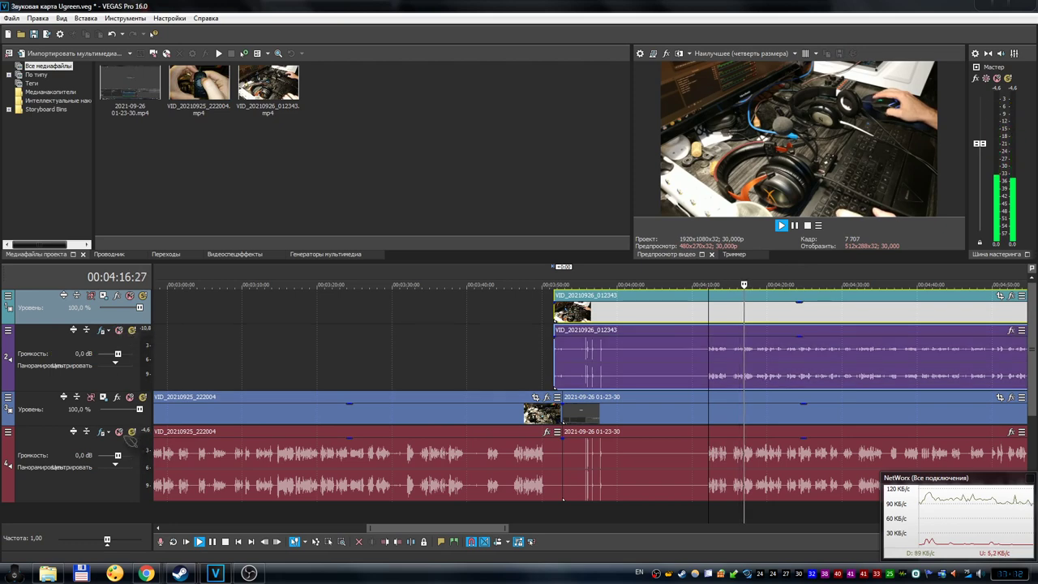
left_click(119, 432)
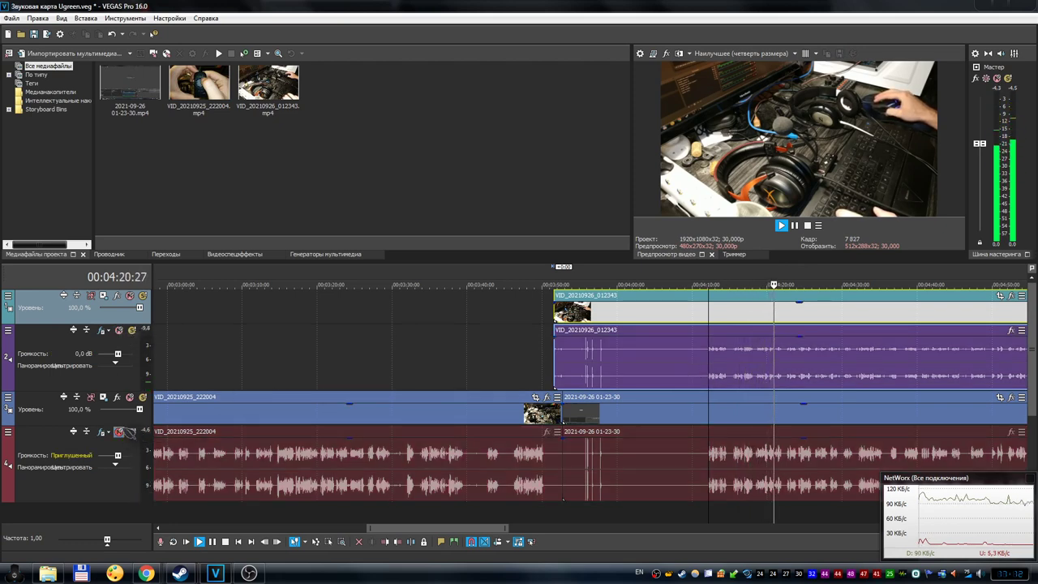
left_click(119, 431)
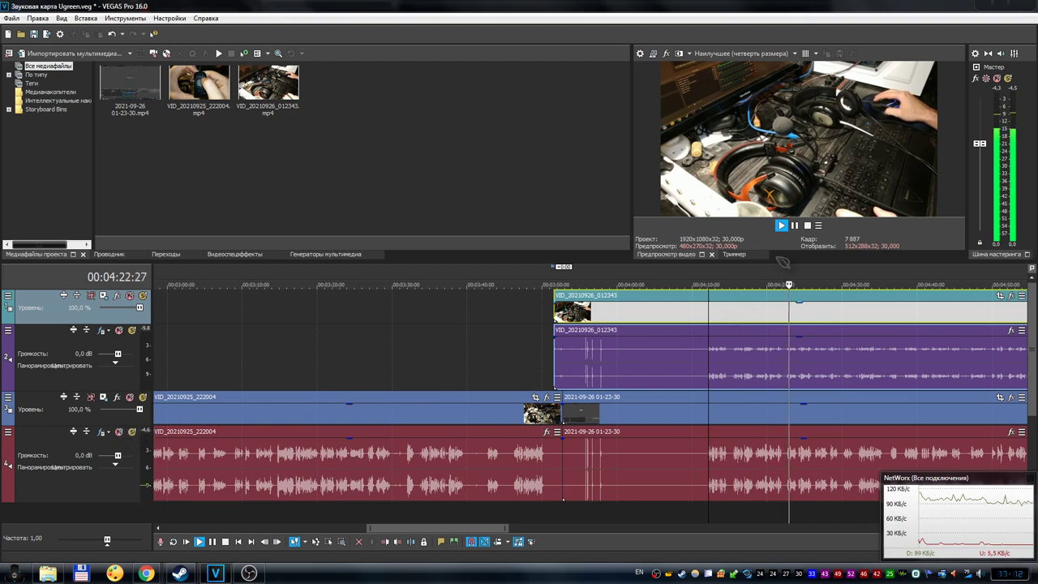
left_click(795, 225)
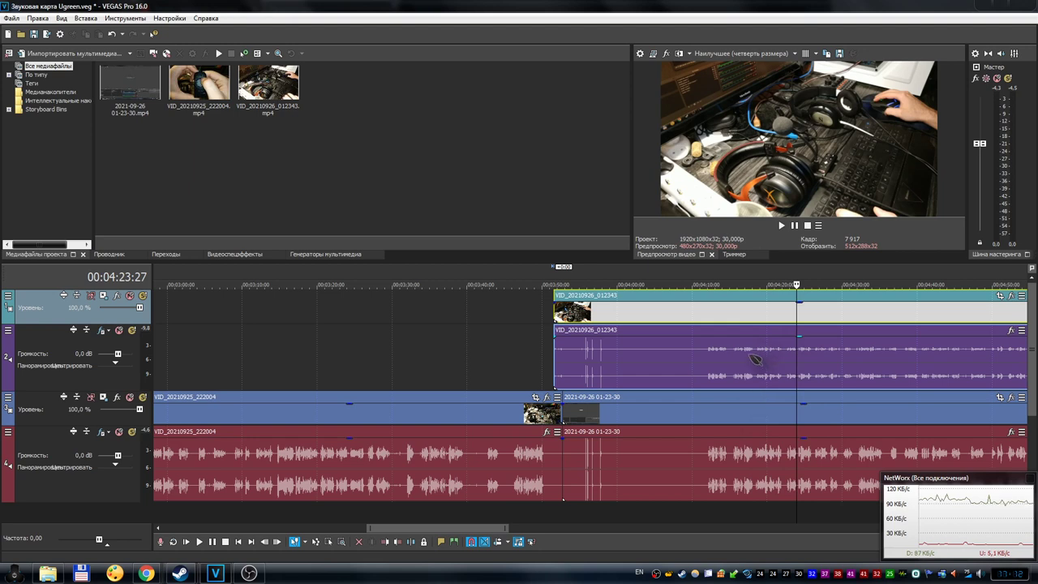
Step: Listen again to a short passage from 00:04:12:05 with both audio tracks audible
left_click_drag(714, 280, 711, 280)
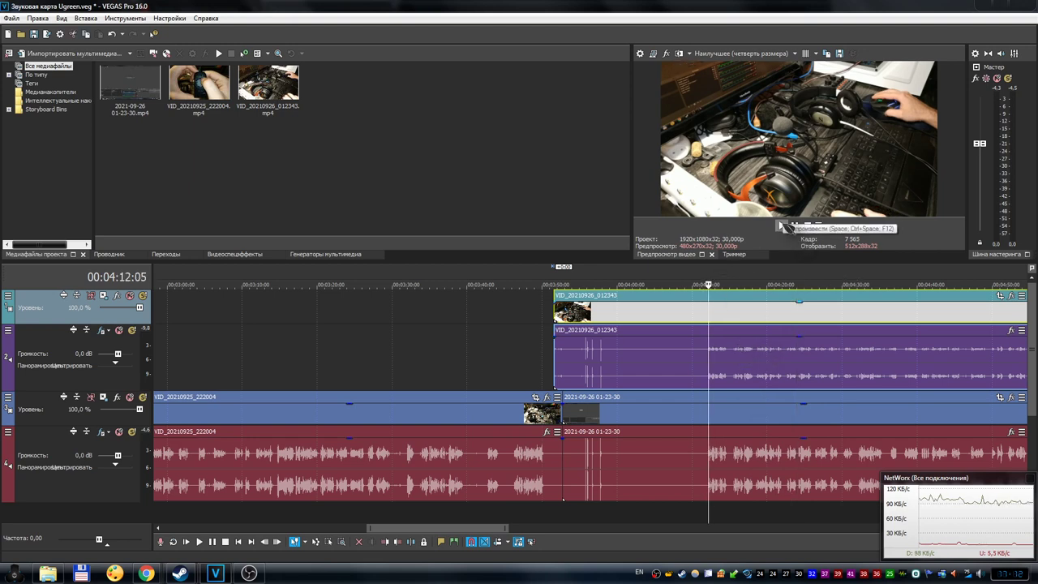
left_click(783, 227)
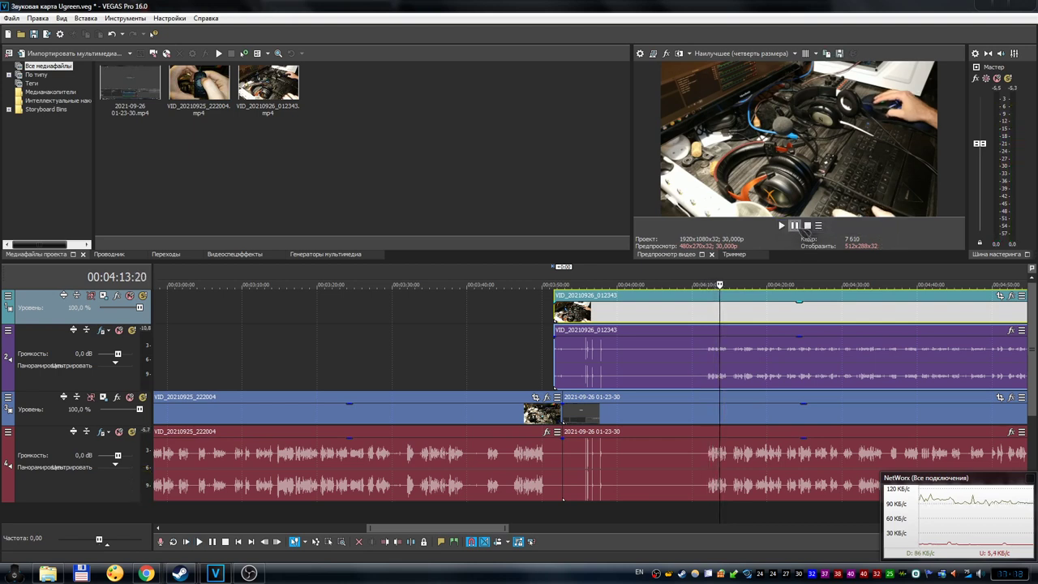
key("space")
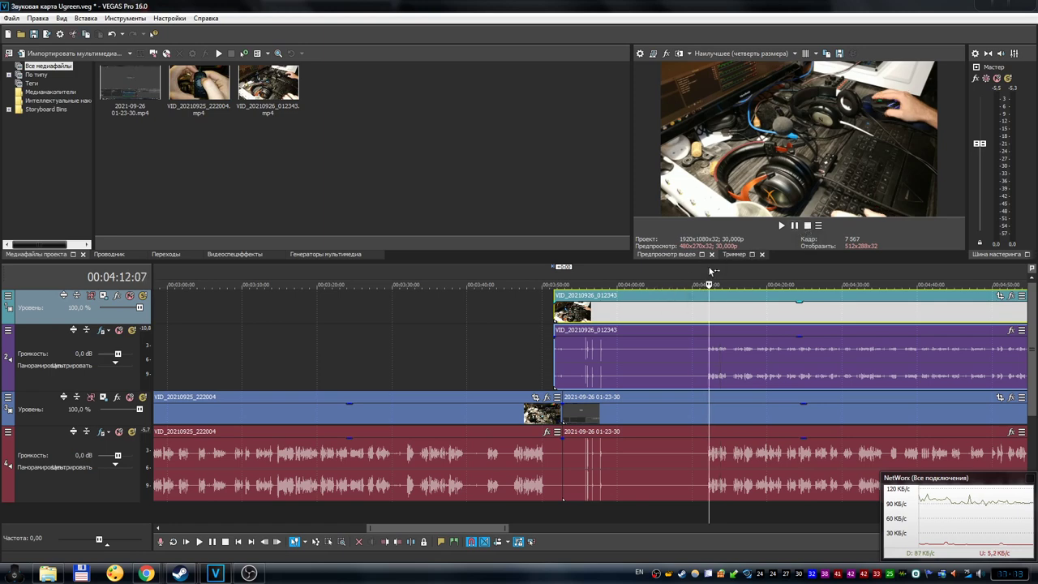
Step: Examine at frame level how the two audio waveforms line up around 00:04:12:07
scroll(726, 303, "up", 10)
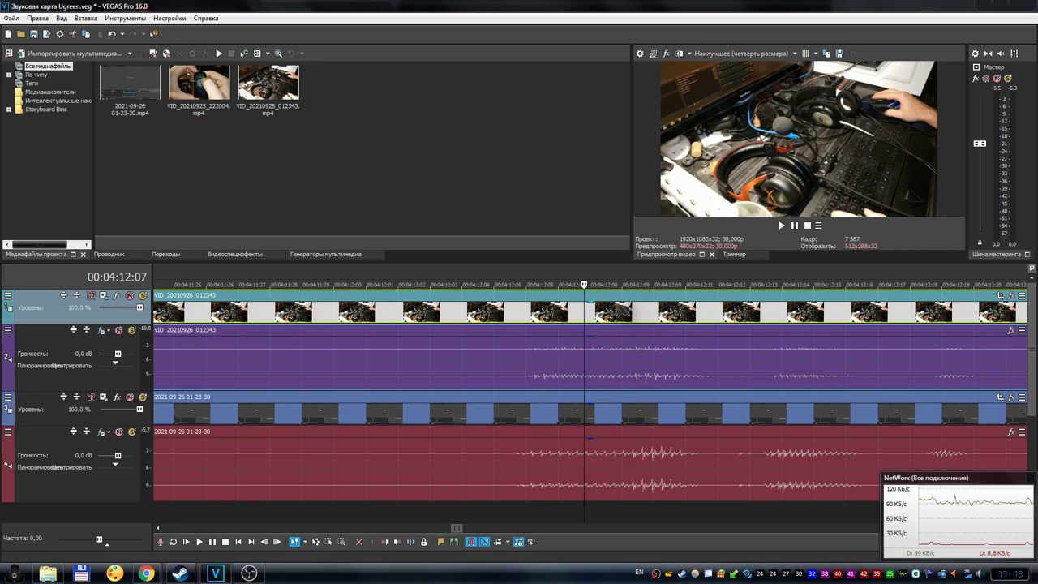
scroll(487, 304, "up", 4)
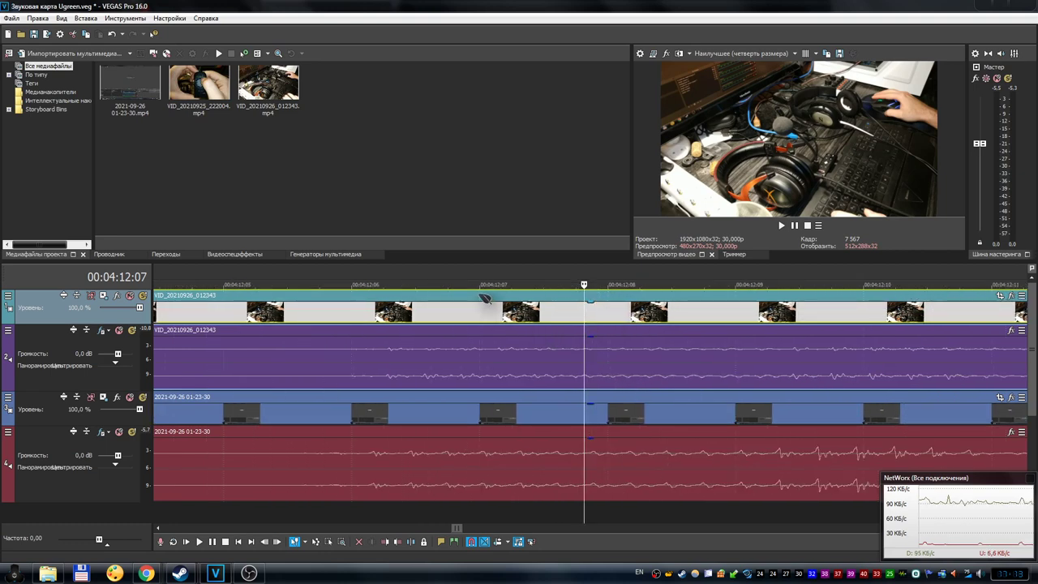
scroll(492, 298, "down", 4)
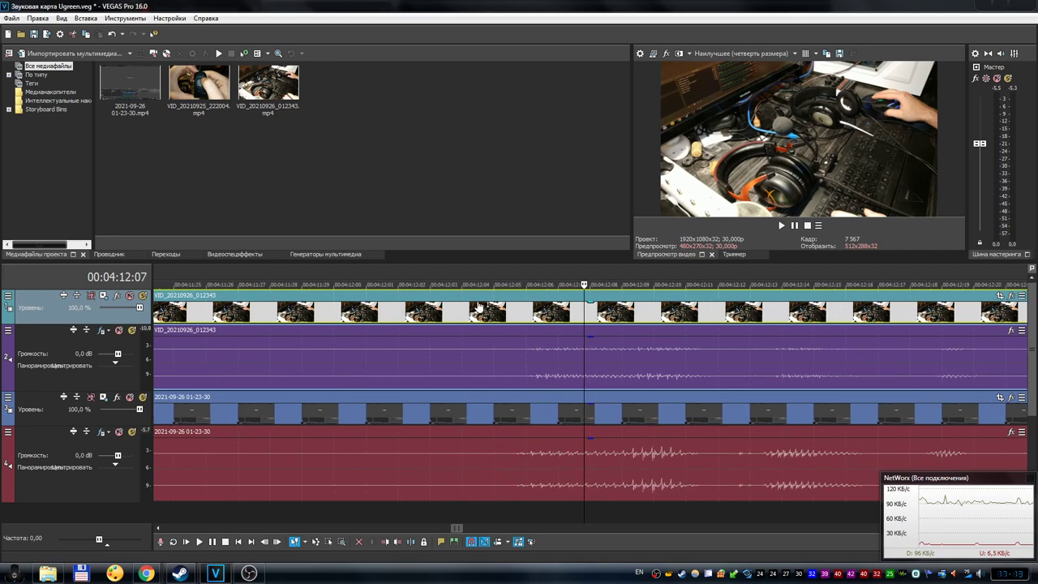
Step: Play both audio tracks from the waveform onset near 00:04:12:05 and pause at 00:04:22:05
left_click(539, 272)
key("space")
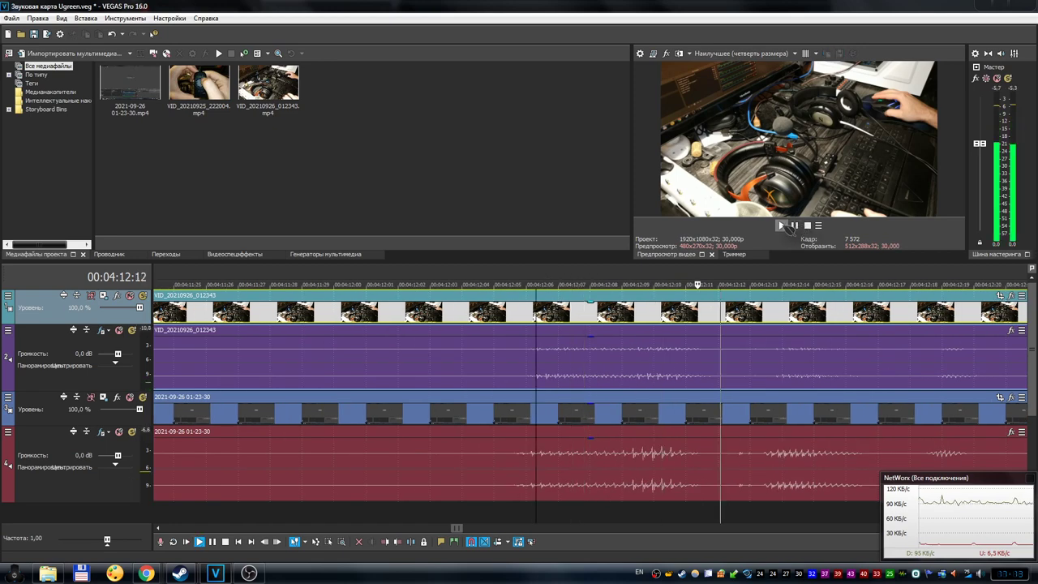
scroll(748, 283, "down", 3)
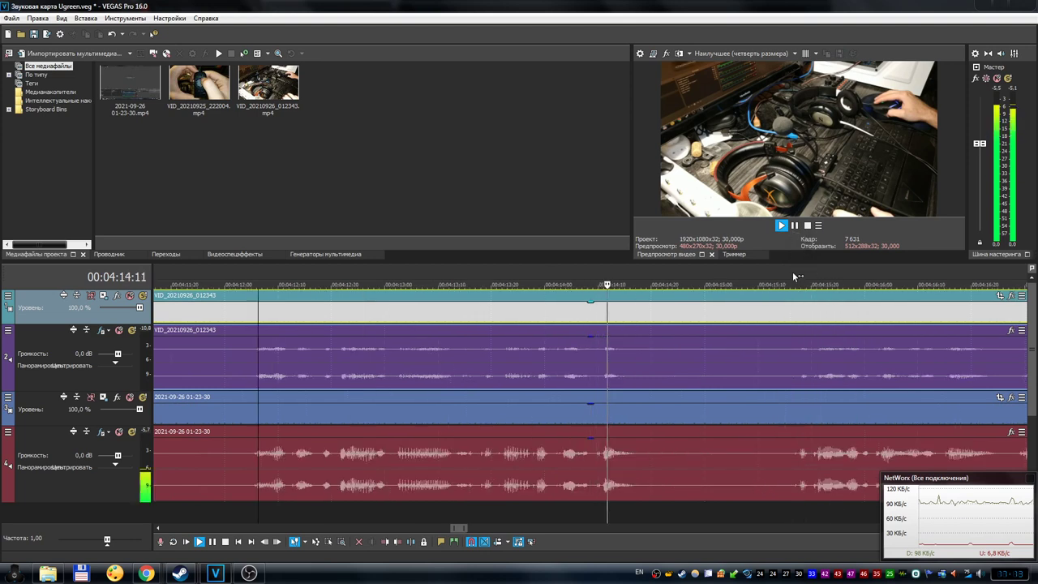
scroll(793, 274, "down", 2)
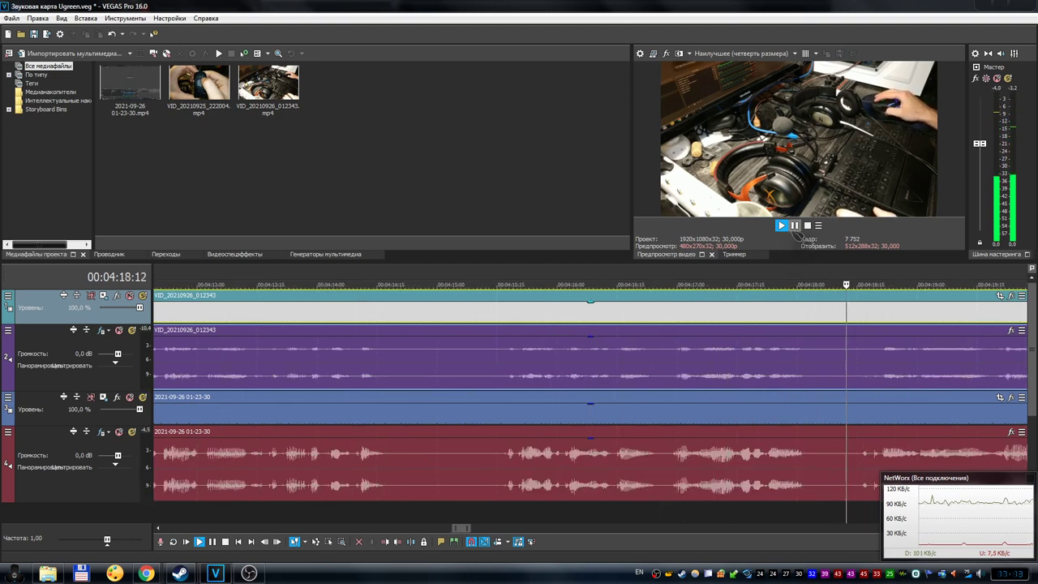
scroll(799, 297, "down", 2)
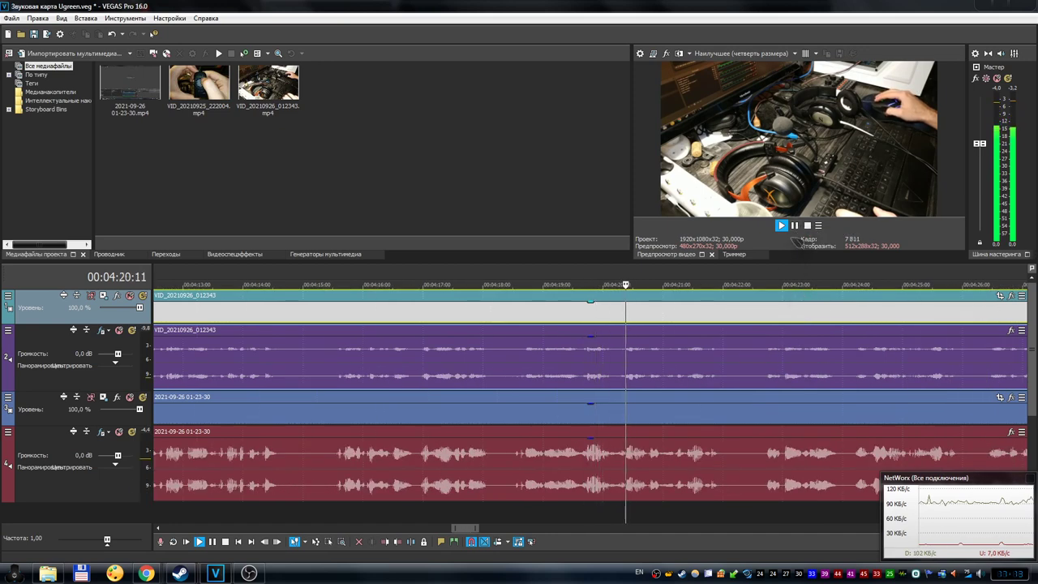
left_click(795, 225)
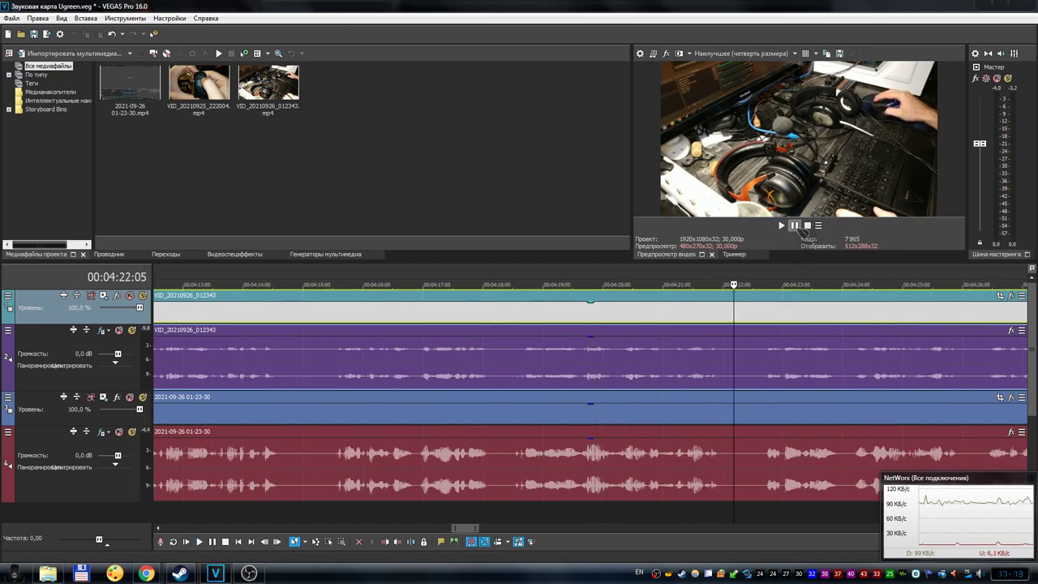
Step: Inspect the waveform offset between the two audio tracks closely at 00:04:18:21
left_click(527, 271)
scroll(654, 339, "up", 5)
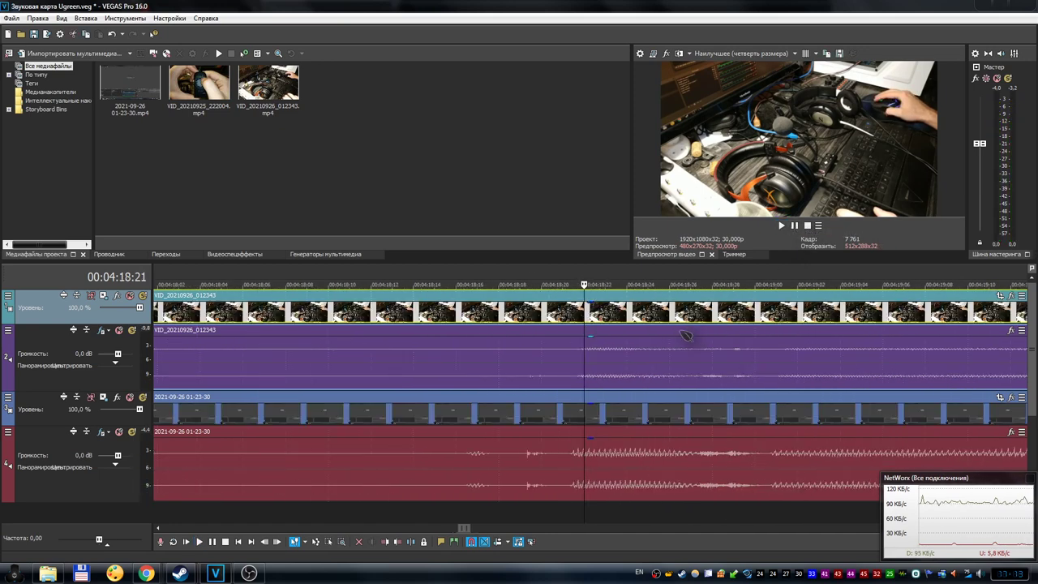
scroll(654, 340, "up", 1)
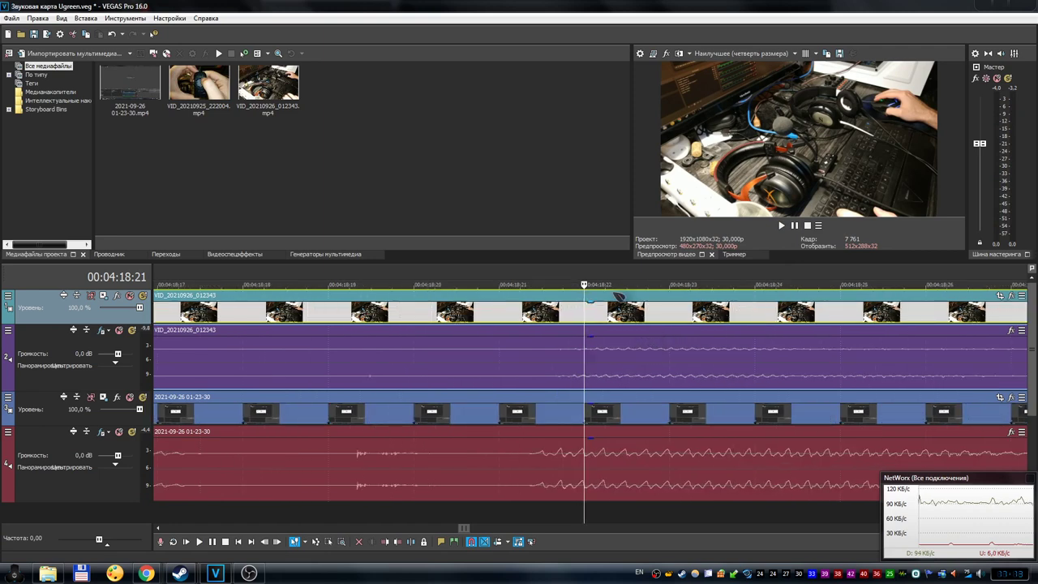
Step: Play both audio tracks from 00:04:18:21 and pause at 00:04:24:06
scroll(641, 298, "down", 3)
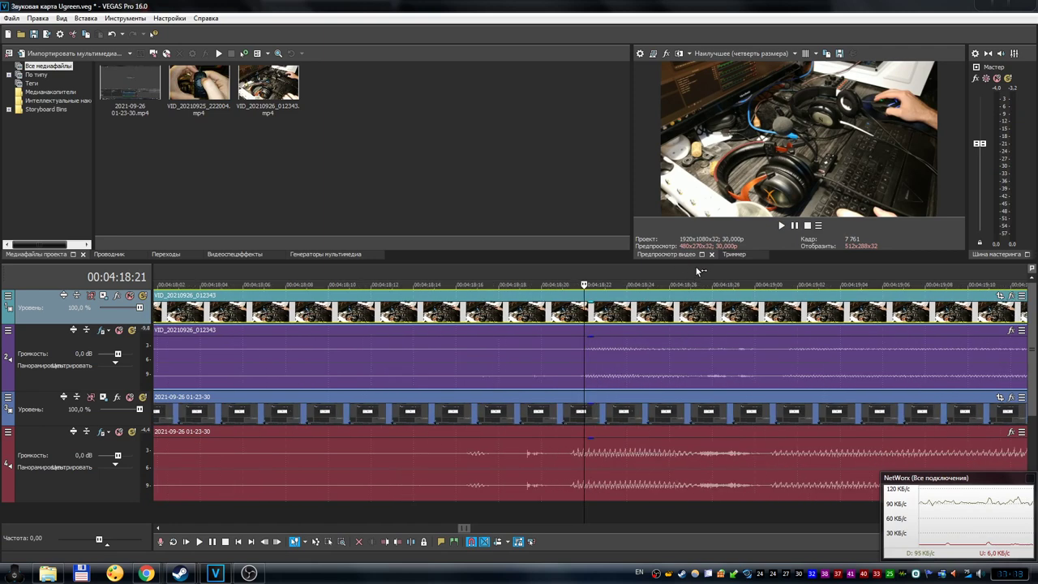
left_click(781, 226)
scroll(760, 303, "down", 5)
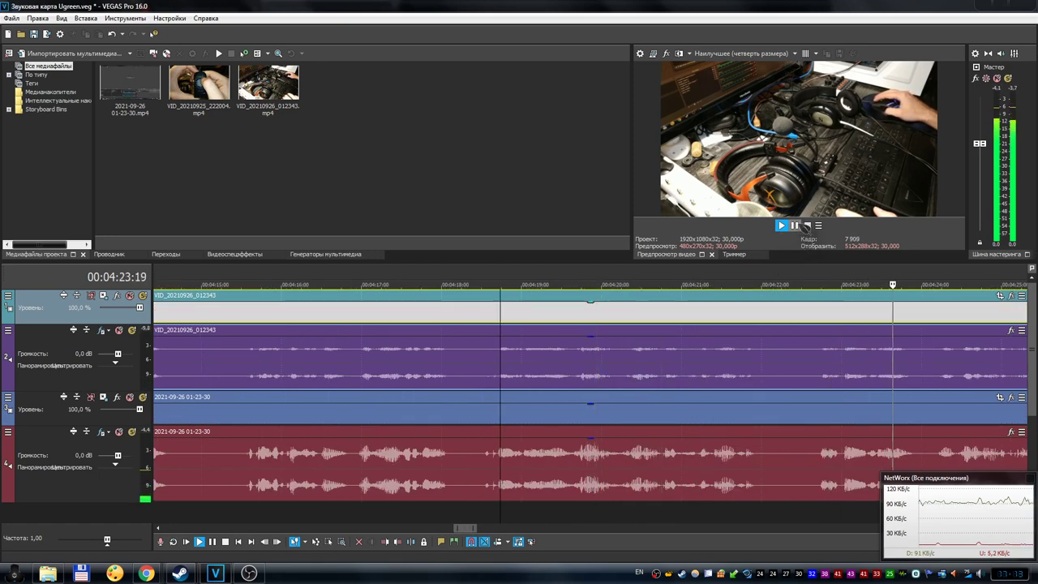
left_click(795, 226)
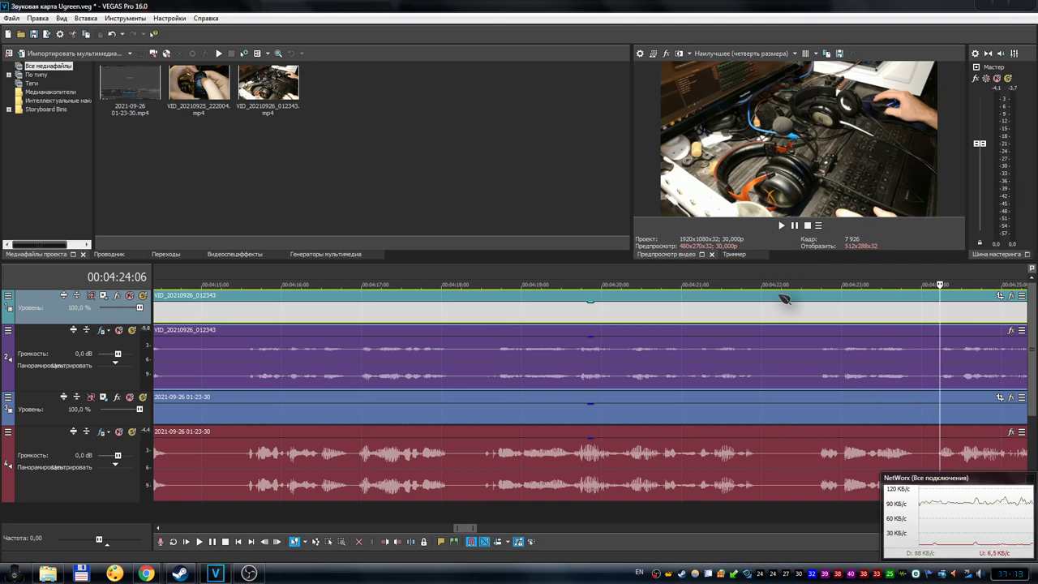
Step: Play both audio tracks again from the pause in speech at 00:04:22:21 and stop at 00:04:27:19
left_click(818, 283)
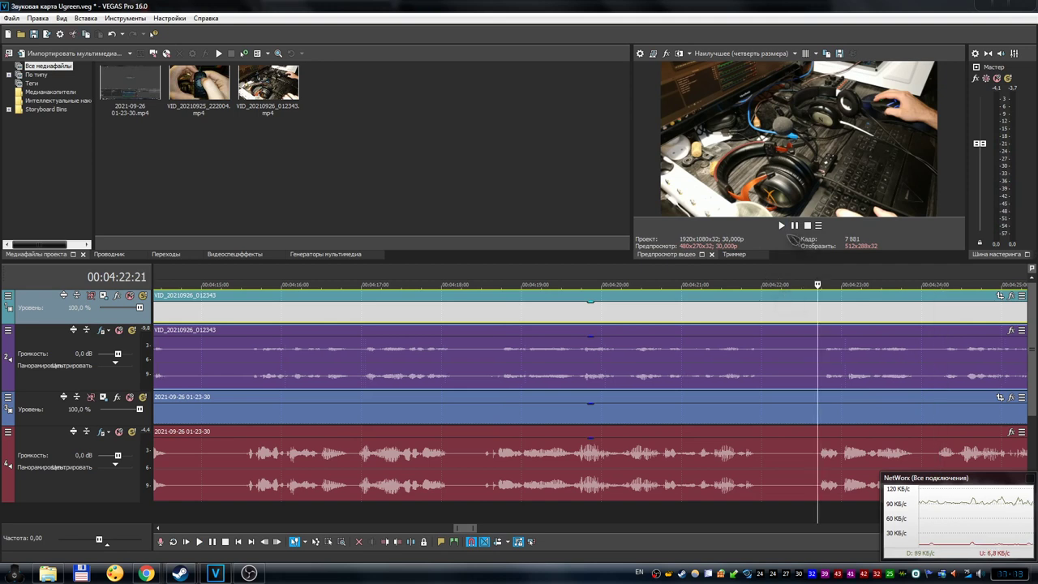
left_click(782, 227)
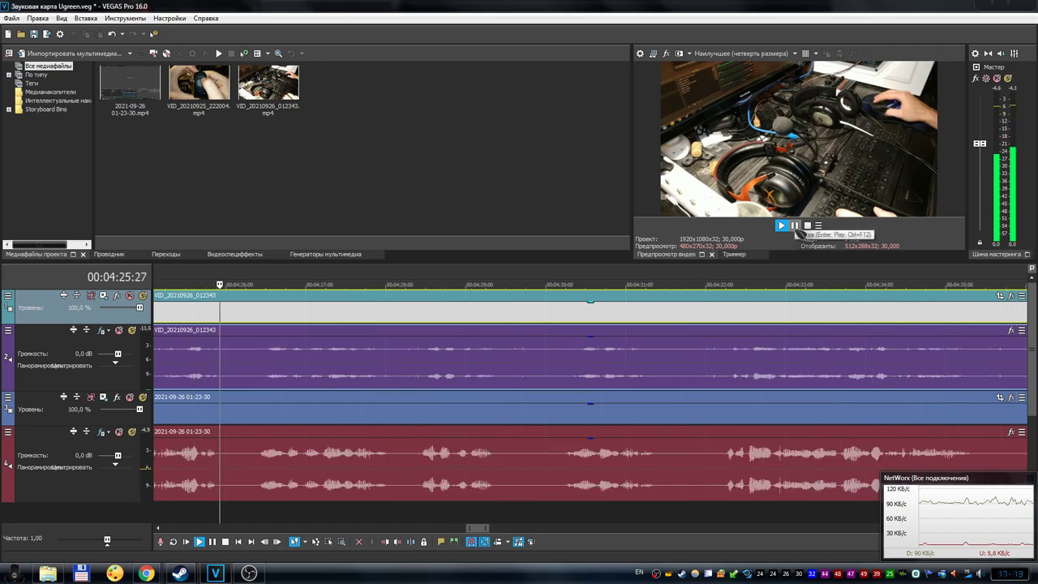
left_click(795, 226)
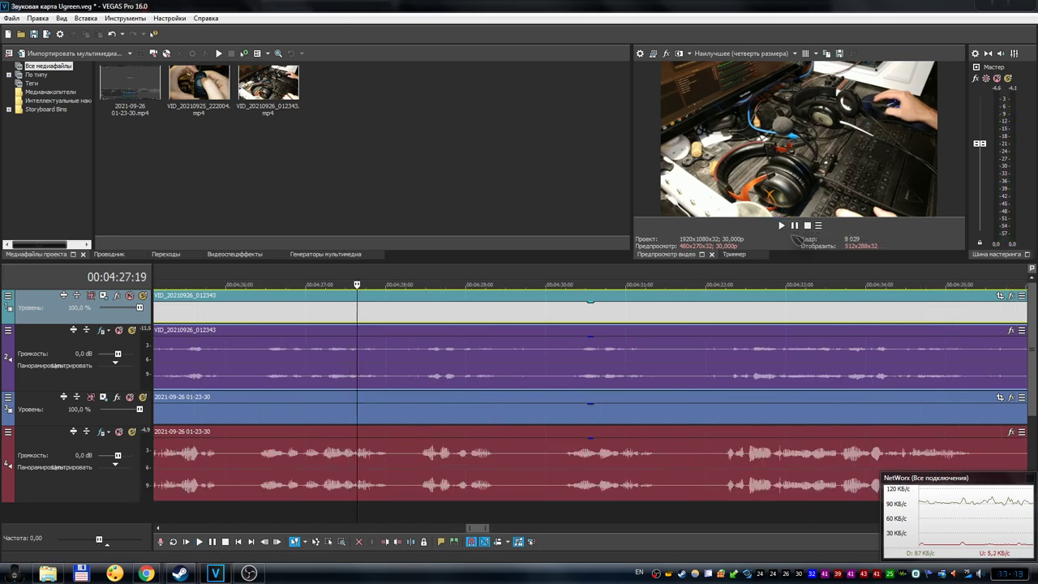
Step: Move the camera clip VID_20210926_012343 slightly earlier to match its clap peaks near 00:03:57:19 with those of the screen recording
scroll(736, 321, "down", 5)
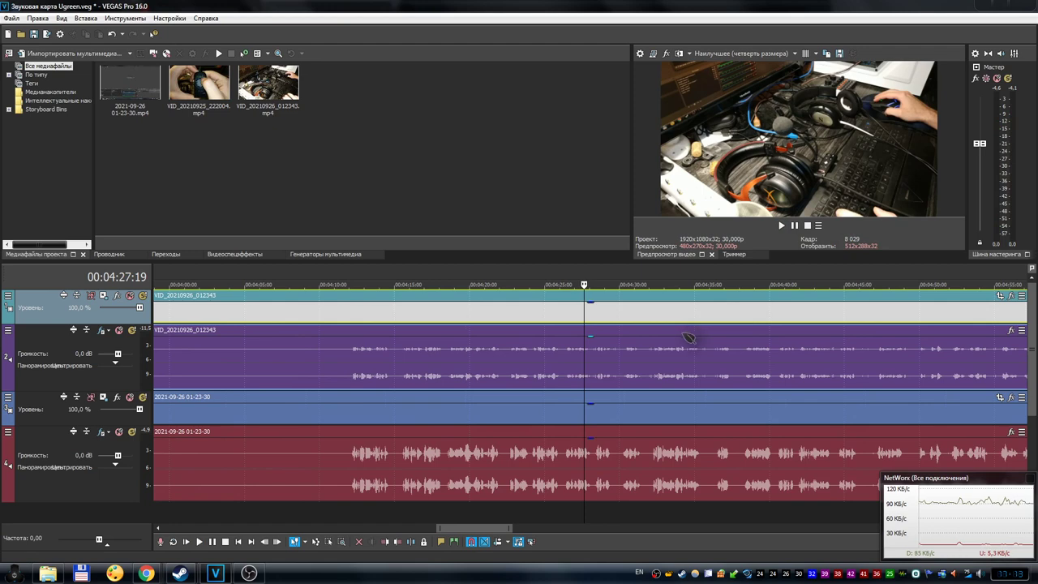
scroll(689, 337, "down", 4)
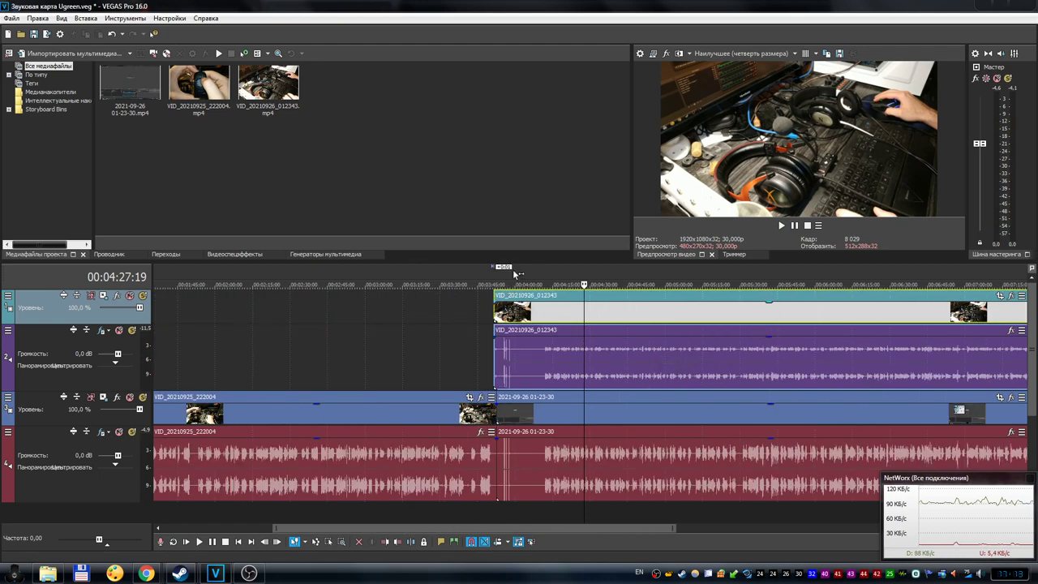
left_click(513, 269)
scroll(566, 346, "up", 6)
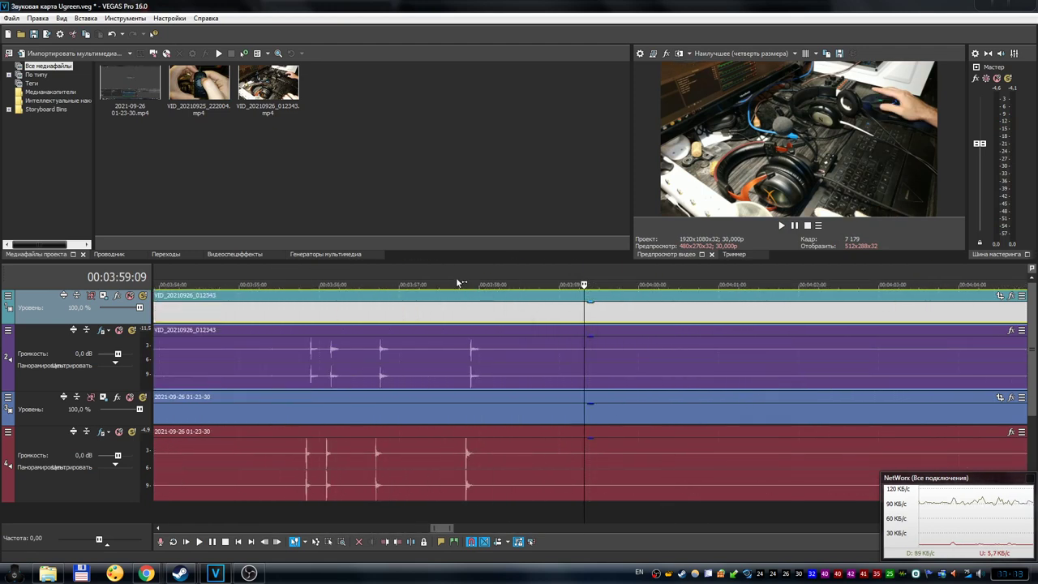
left_click(456, 278)
scroll(651, 371, "up", 3)
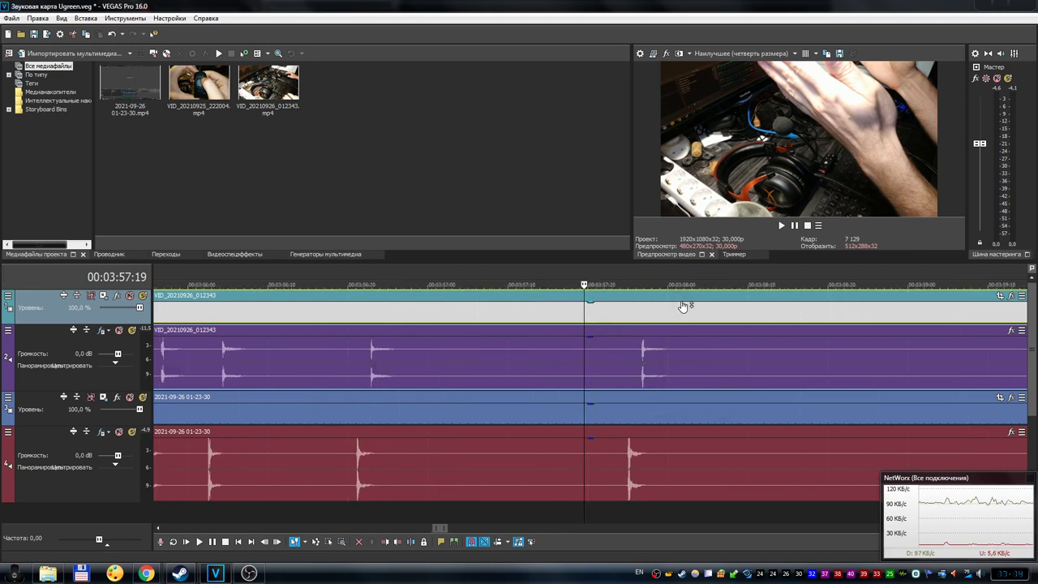
left_click_drag(695, 302, 682, 309)
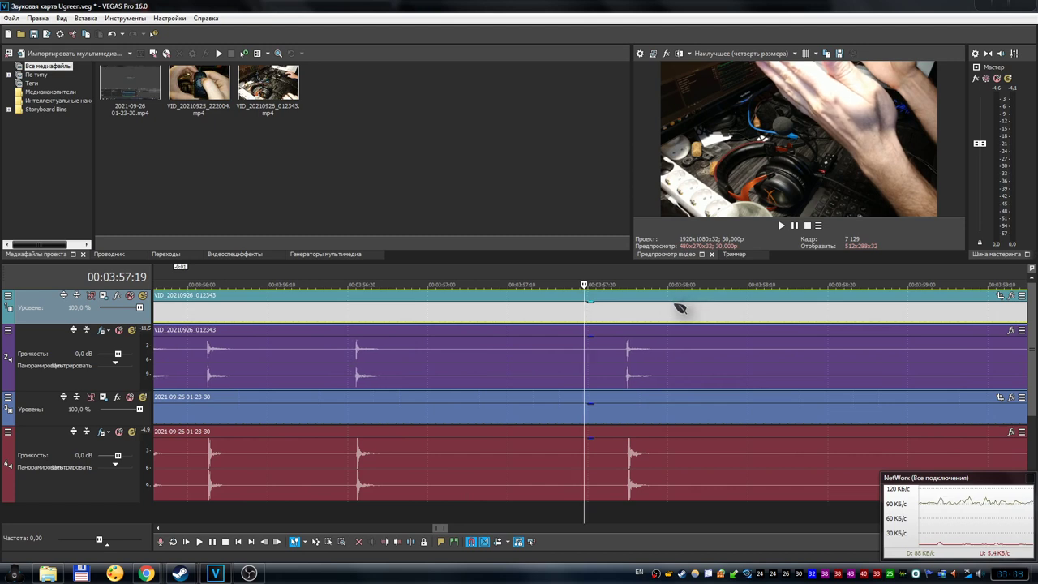
Step: Fine-tune the camera clip's position so its last clap starts together with the screen recording's clap at 00:03:57:24
left_click(625, 266)
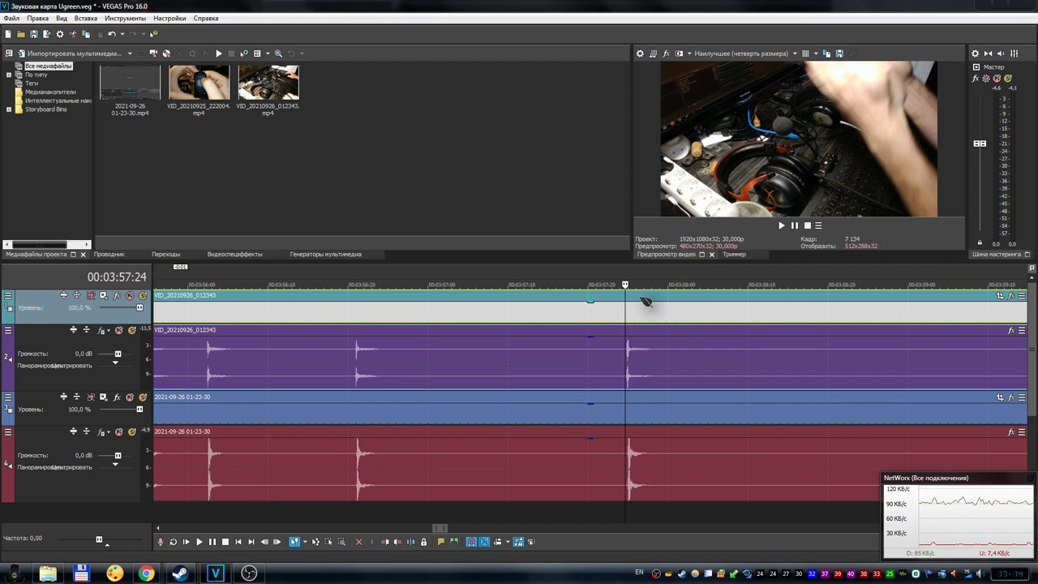
left_click_drag(647, 302, 650, 298)
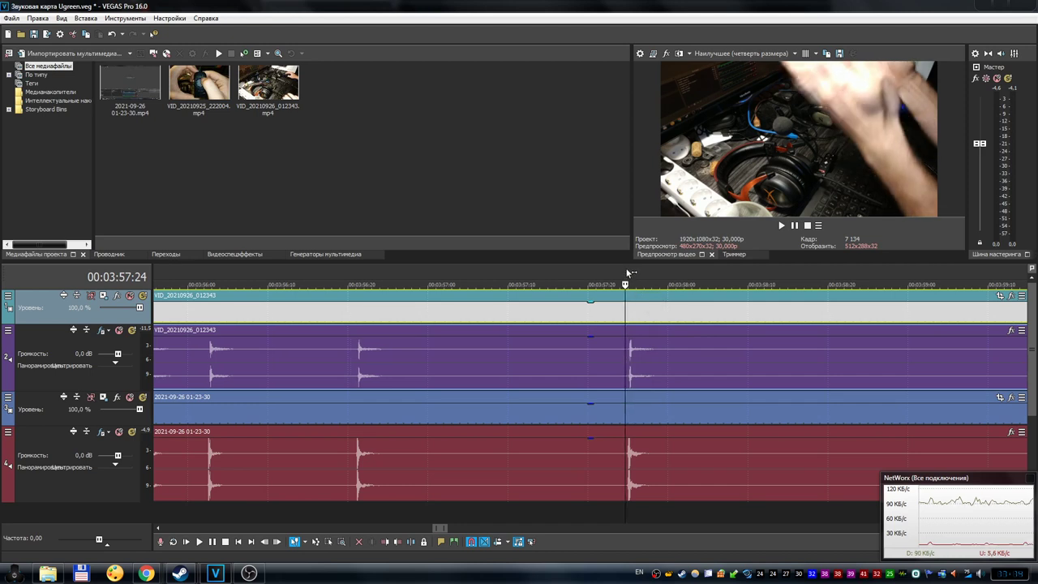
scroll(679, 336, "up", 5)
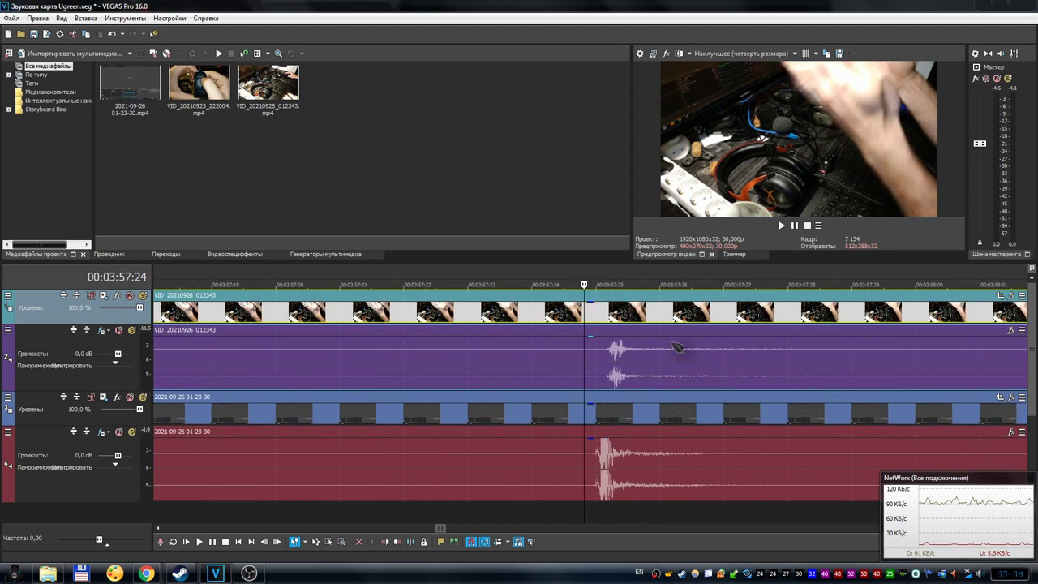
scroll(675, 362, "up", 3)
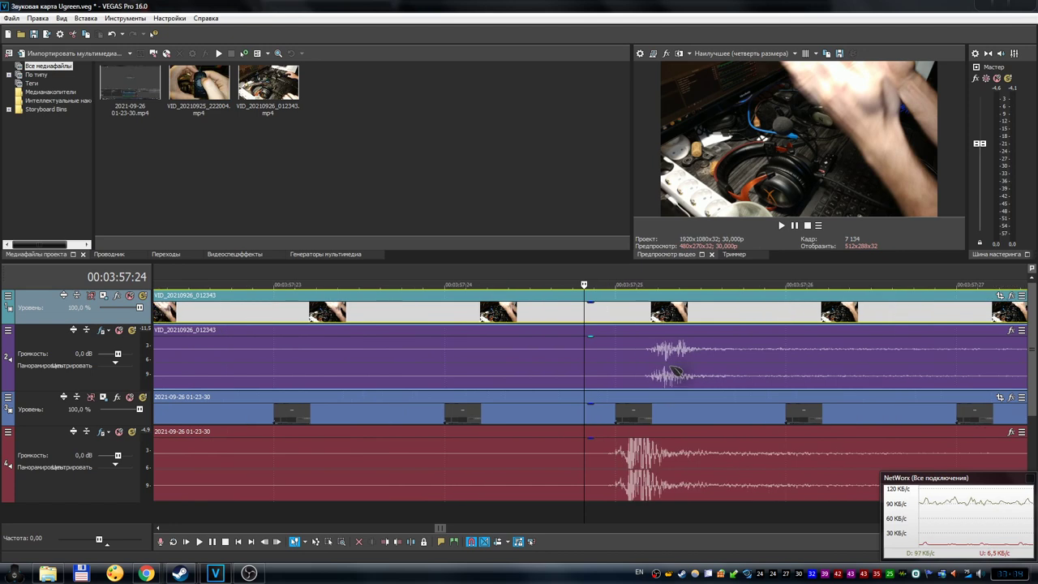
left_click(611, 270)
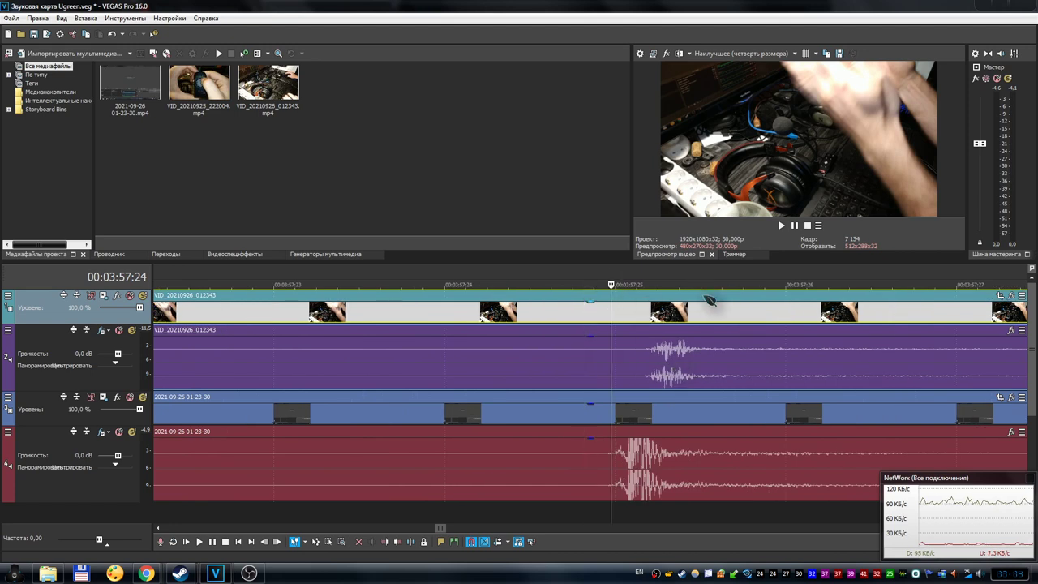
left_click_drag(703, 298, 681, 296)
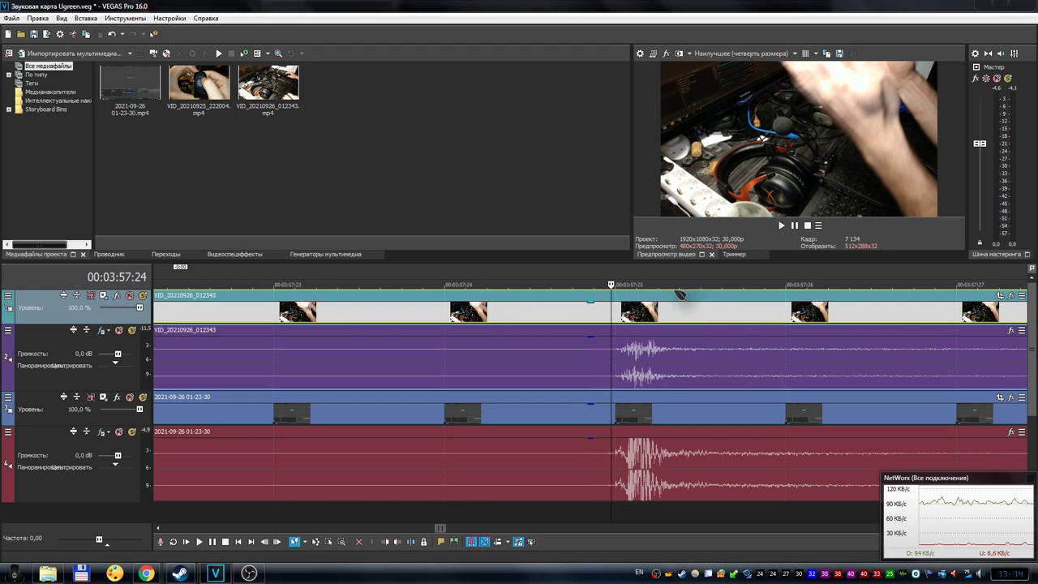
Step: Shift the camera clip a fraction of a frame earlier to match the two waveforms of the third clap at 00:03:56:21
scroll(681, 295, "down", 6)
scroll(684, 297, "down", 4)
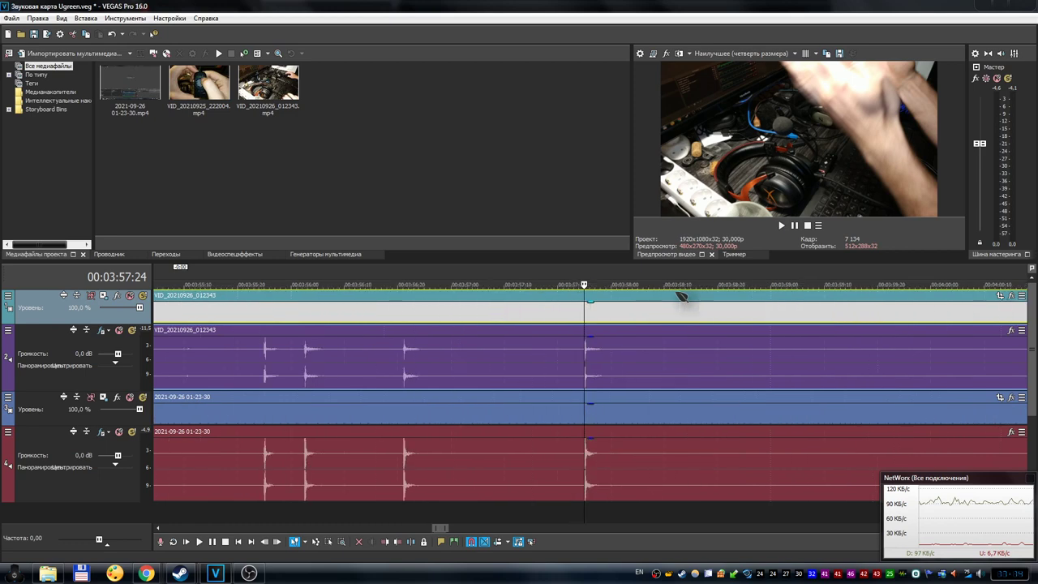
left_click(494, 276)
scroll(603, 314, "up", 8)
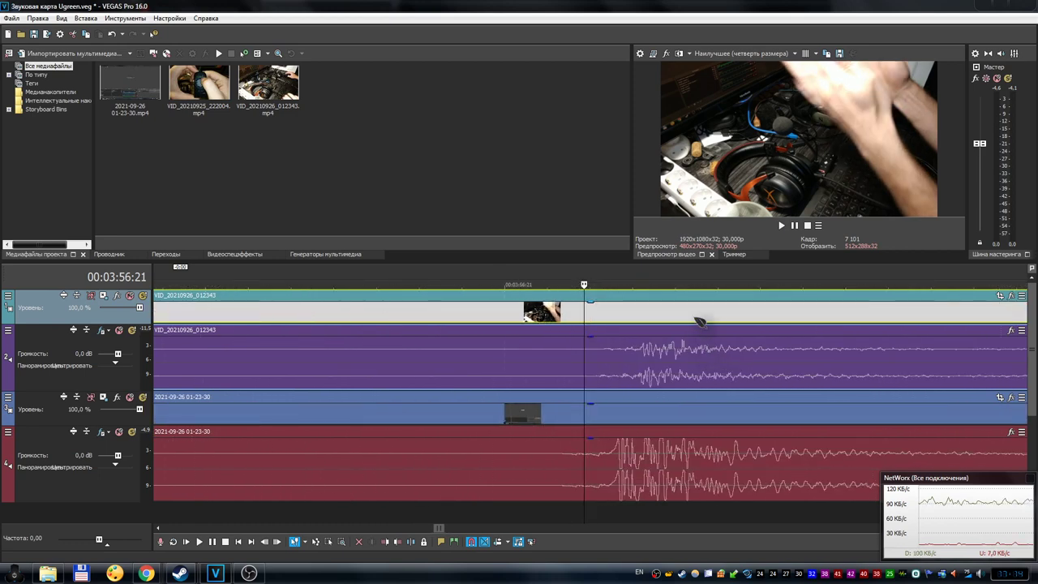
left_click_drag(706, 297, 680, 295)
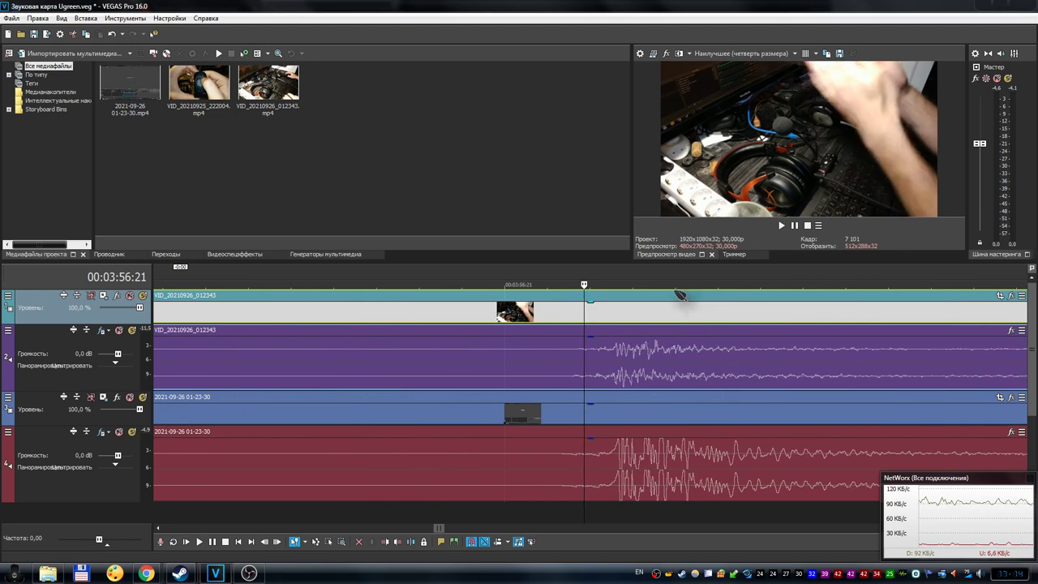
scroll(807, 406, "up", 5)
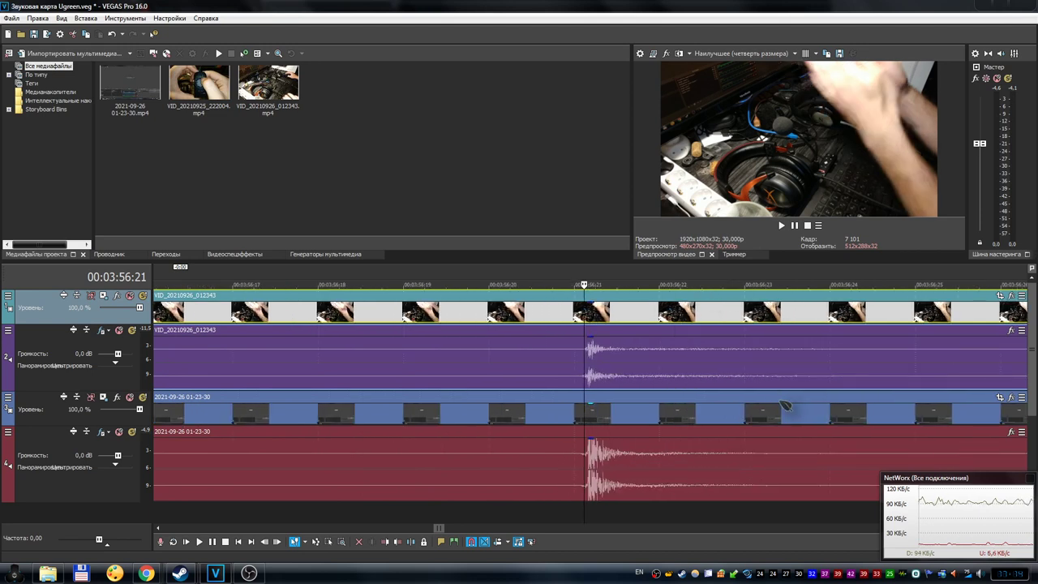
scroll(785, 405, "down", 6)
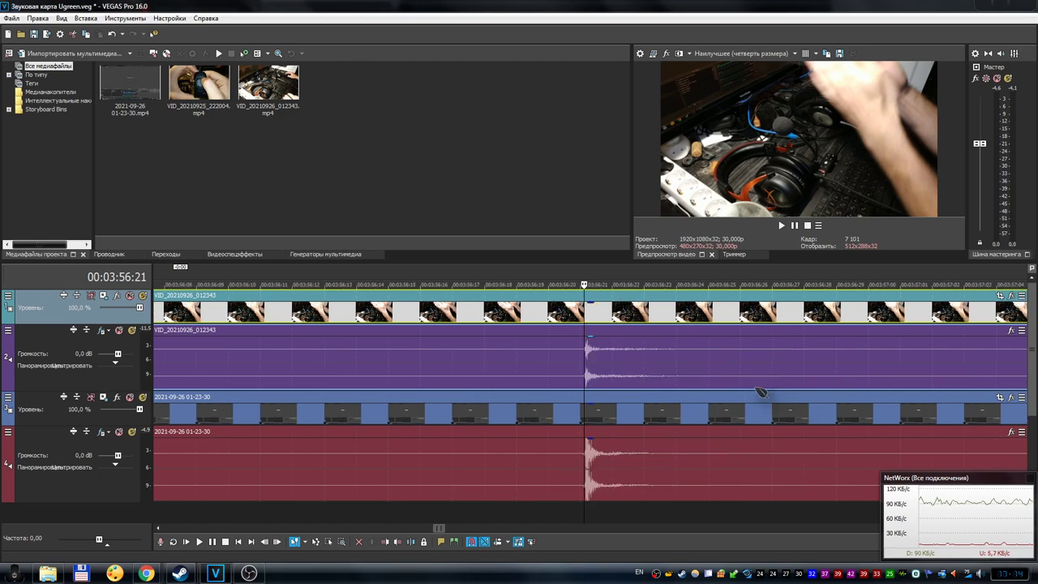
Step: Compare the two audio waveforms of the second clap at 00:03:56:02 at sub-frame level
left_click(480, 270)
scroll(580, 310, "up", 2)
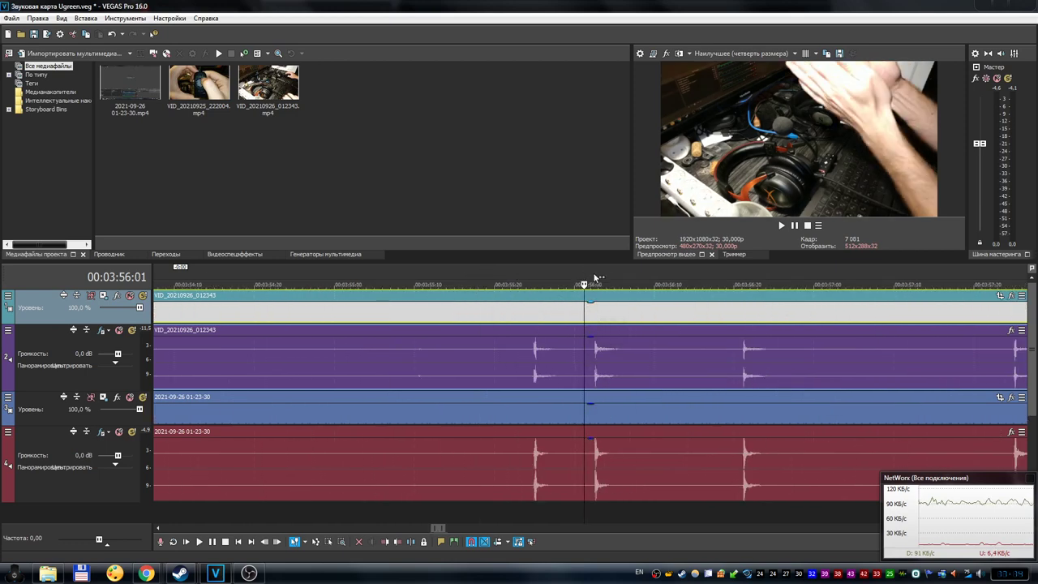
scroll(647, 333, "up", 3)
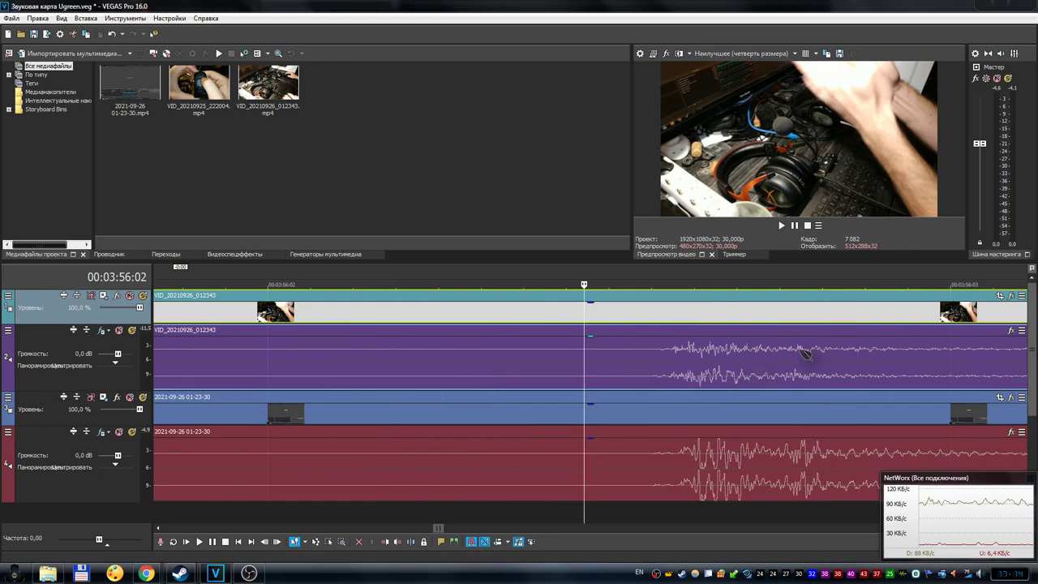
scroll(803, 351, "down", 1)
scroll(755, 364, "up", 2)
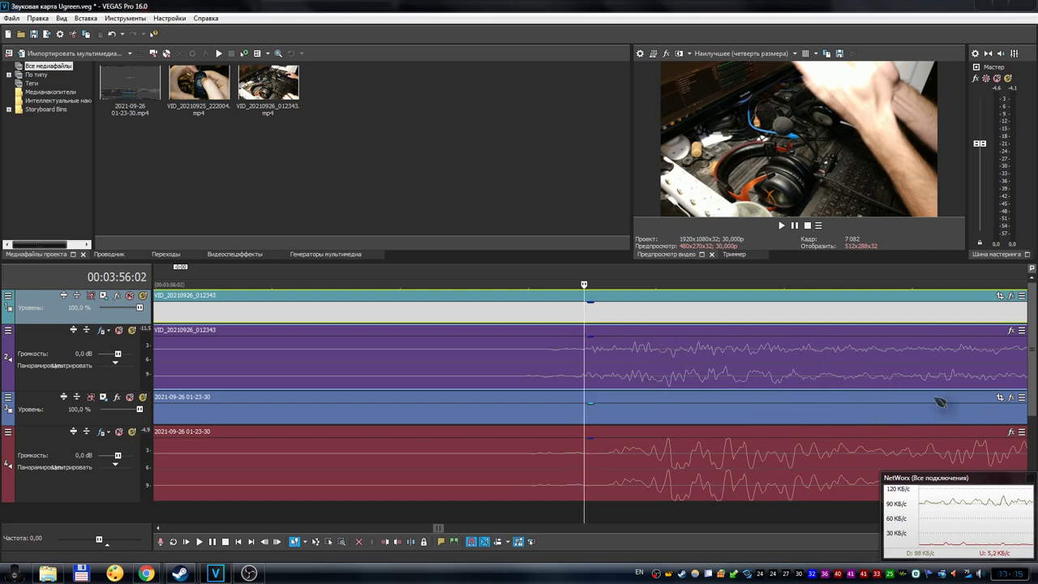
scroll(649, 398, "up", 5)
scroll(520, 377, "down", 3)
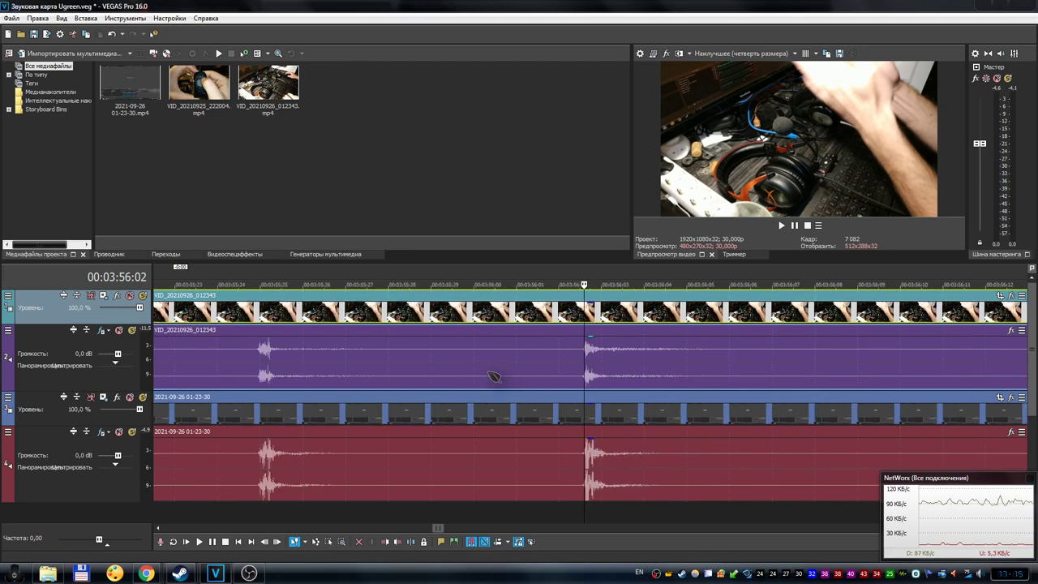
Step: Compare the two audio waveforms of the first clap at 00:03:55:25 at sub-frame level
left_click(342, 266)
scroll(777, 436, "up", 8)
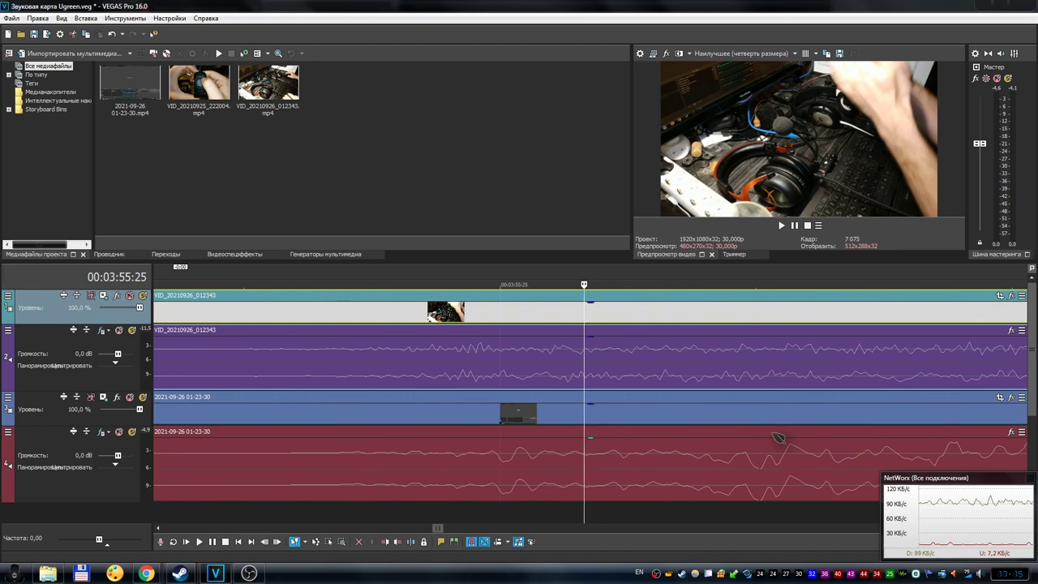
scroll(820, 410, "down", 2)
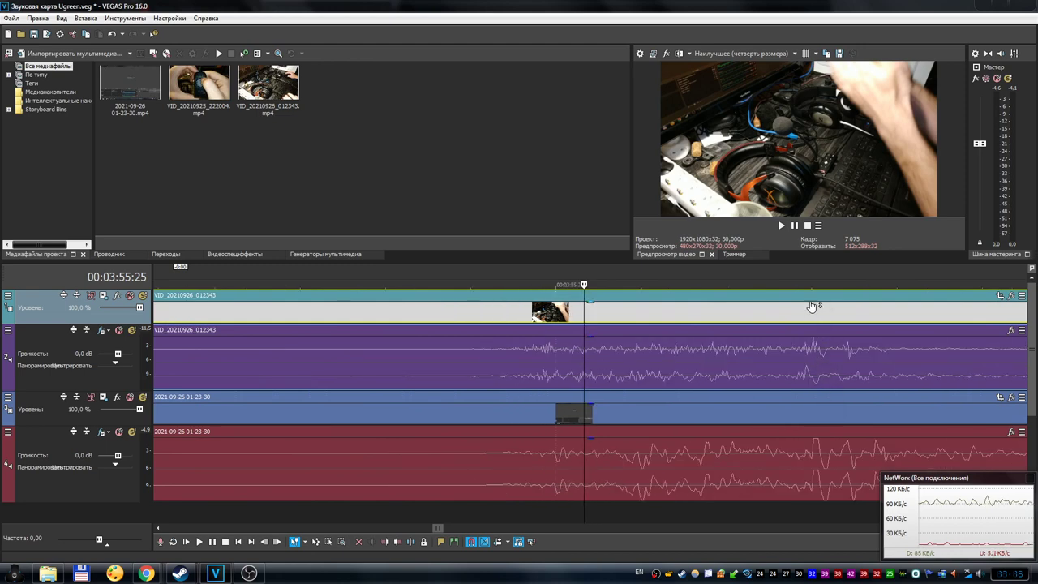
scroll(853, 371, "up", 2)
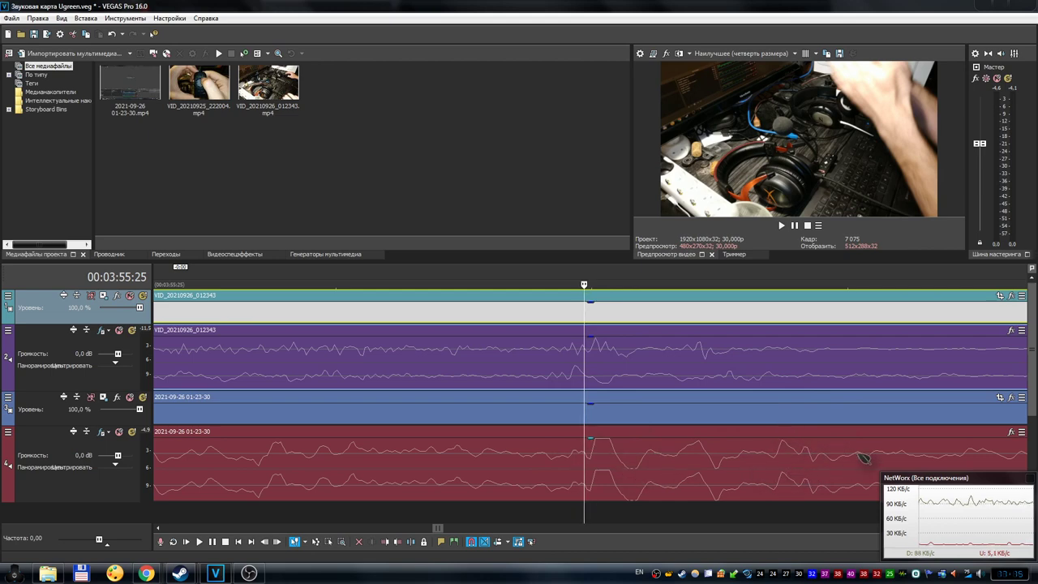
scroll(861, 456, "up", 6)
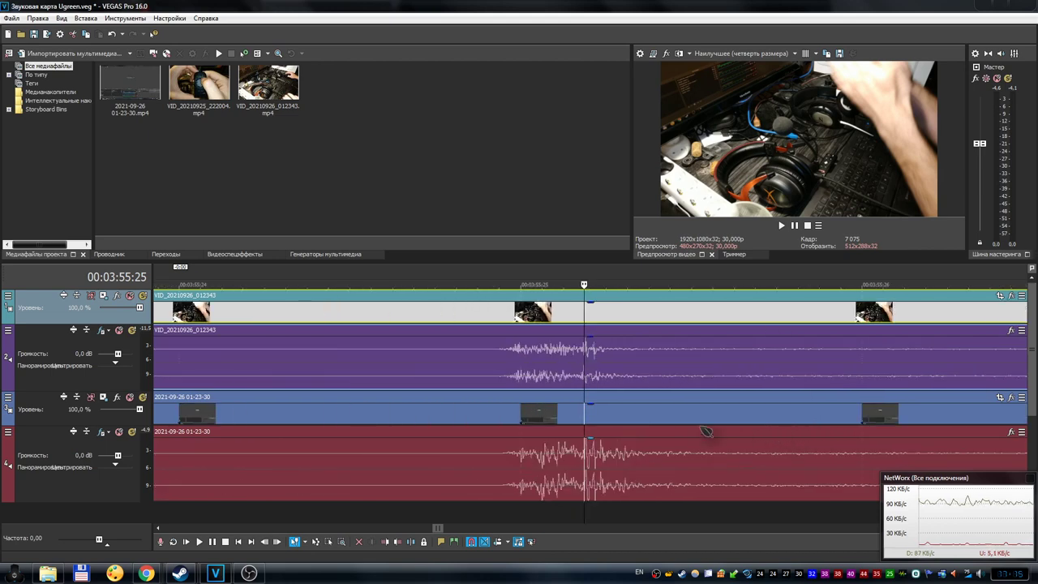
Step: Play the realigned audio tracks from the start of the speech at 00:04:11:16 and pause at 00:04:17:01
scroll(585, 366, "down", 8)
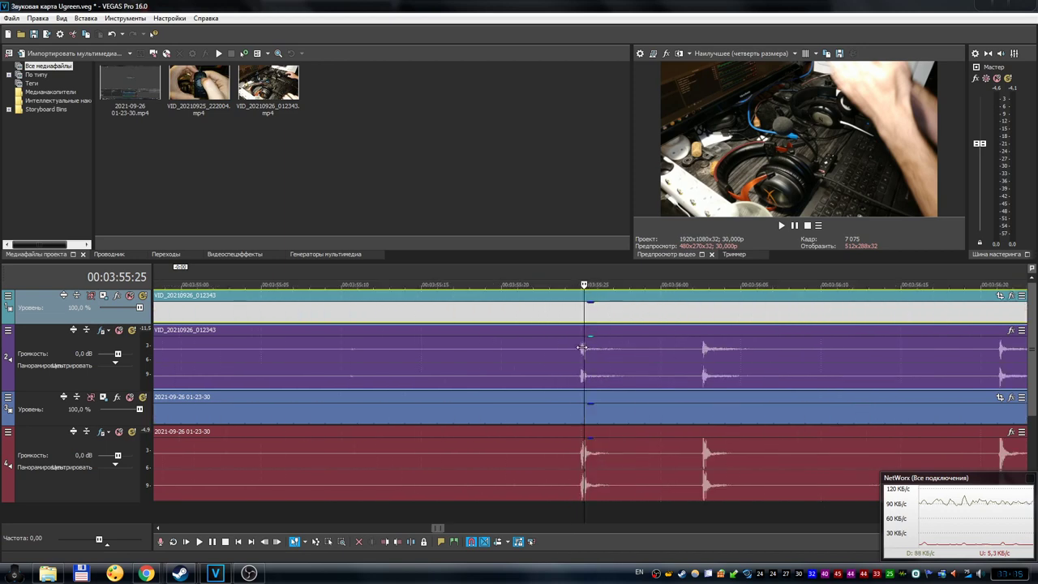
scroll(586, 366, "down", 8)
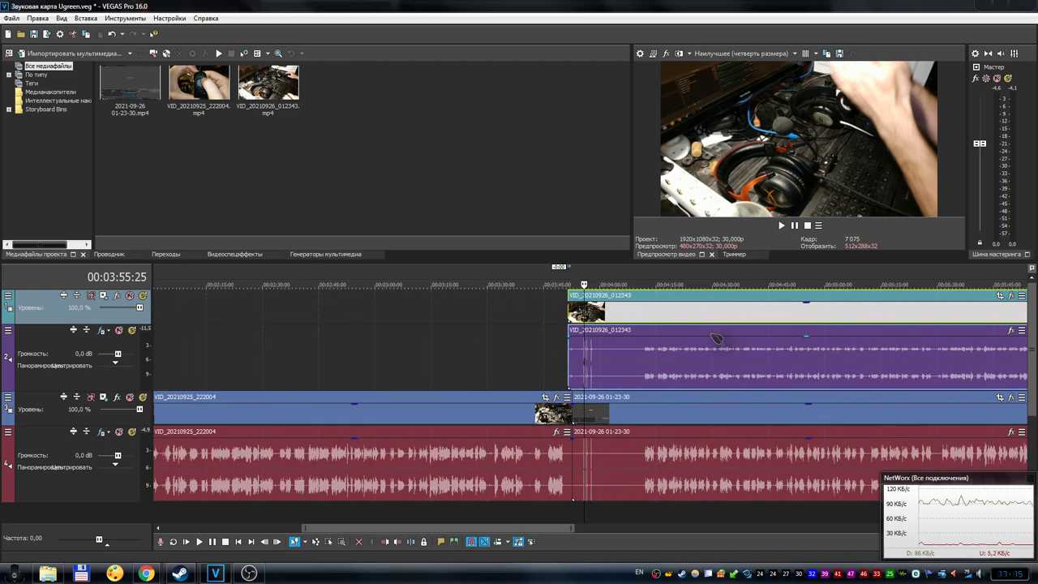
left_click(644, 272)
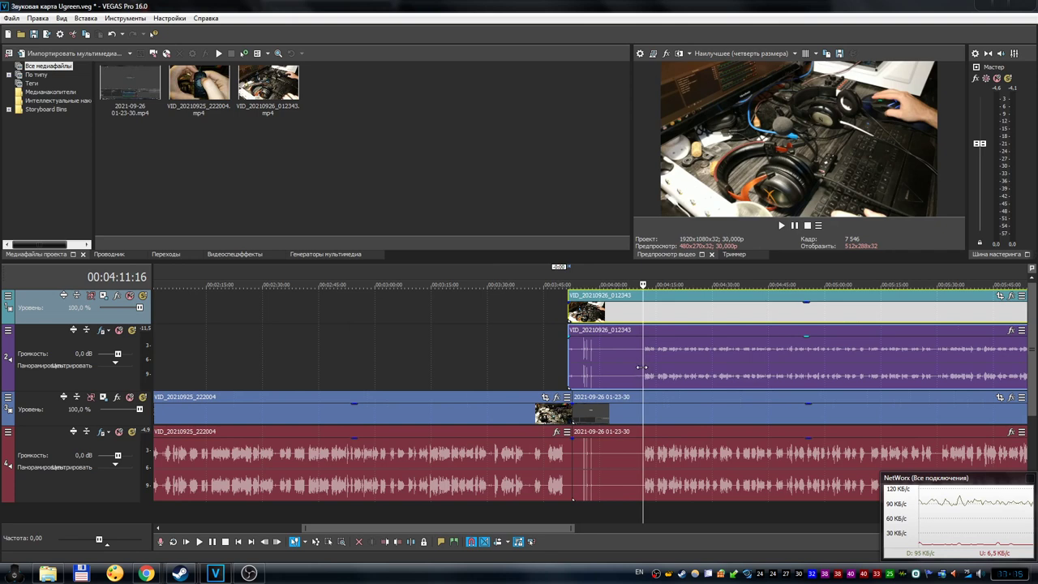
left_click(781, 225)
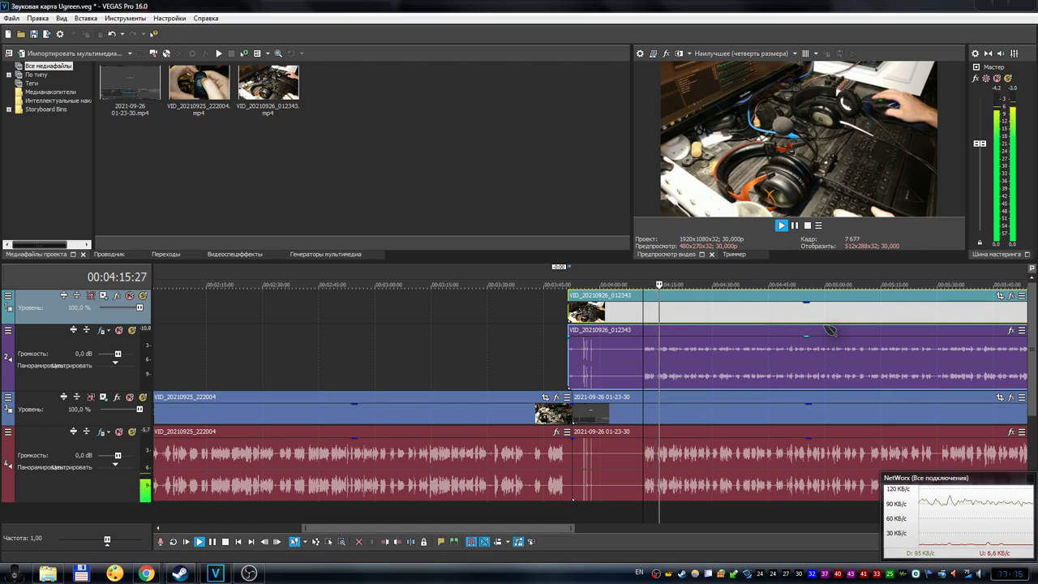
left_click(803, 226)
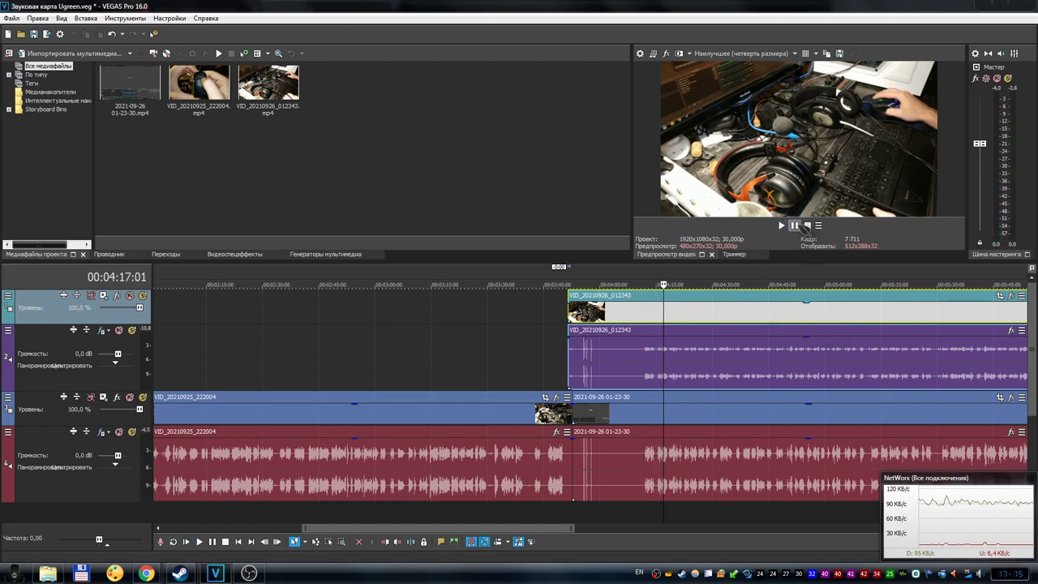
Step: Play both audio tracks together from the start of the speech at 00:04:11:29
left_click(640, 276)
scroll(686, 308, "up", 3)
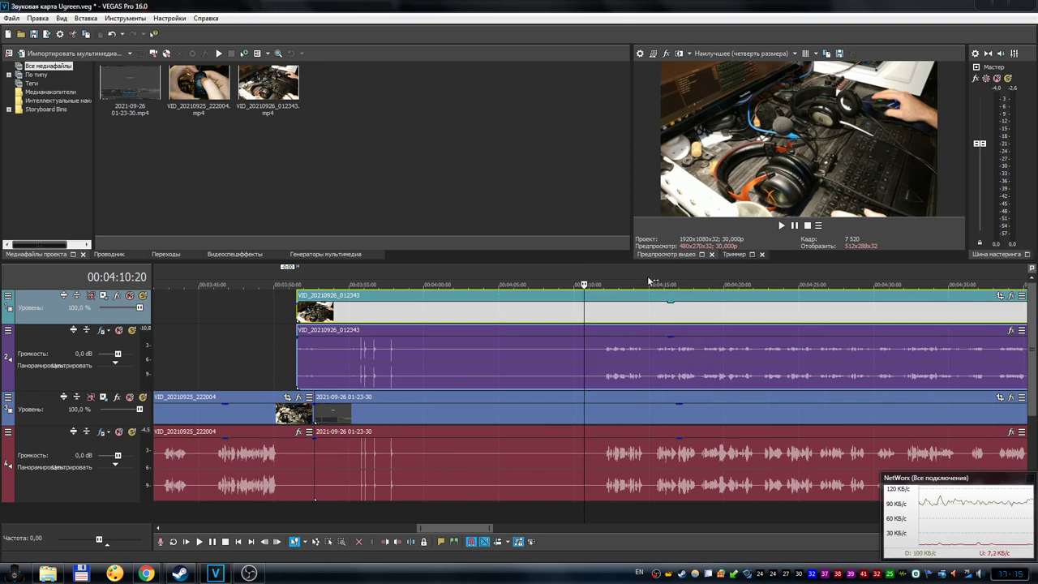
left_click(602, 278)
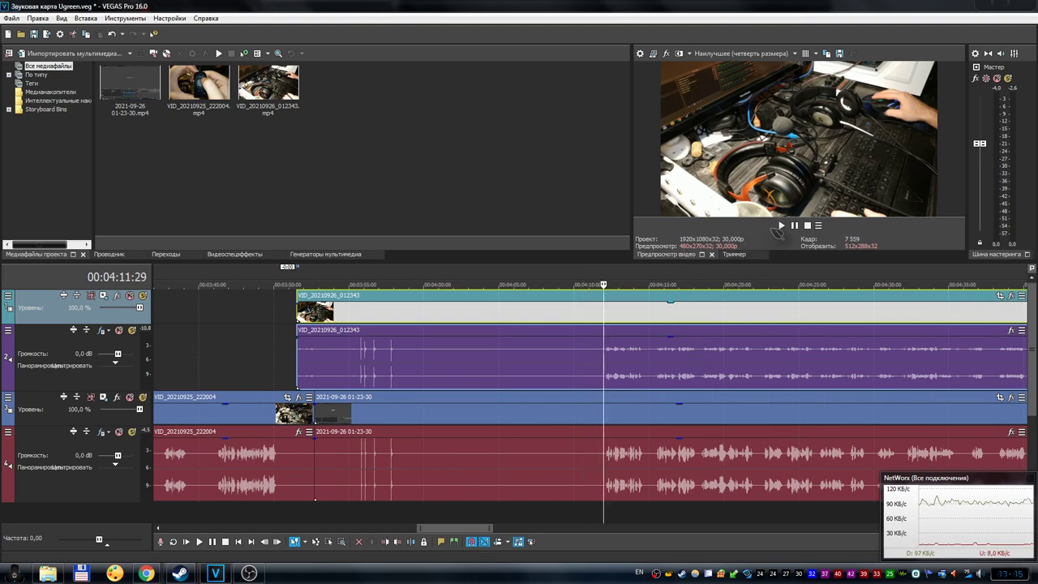
left_click(782, 227)
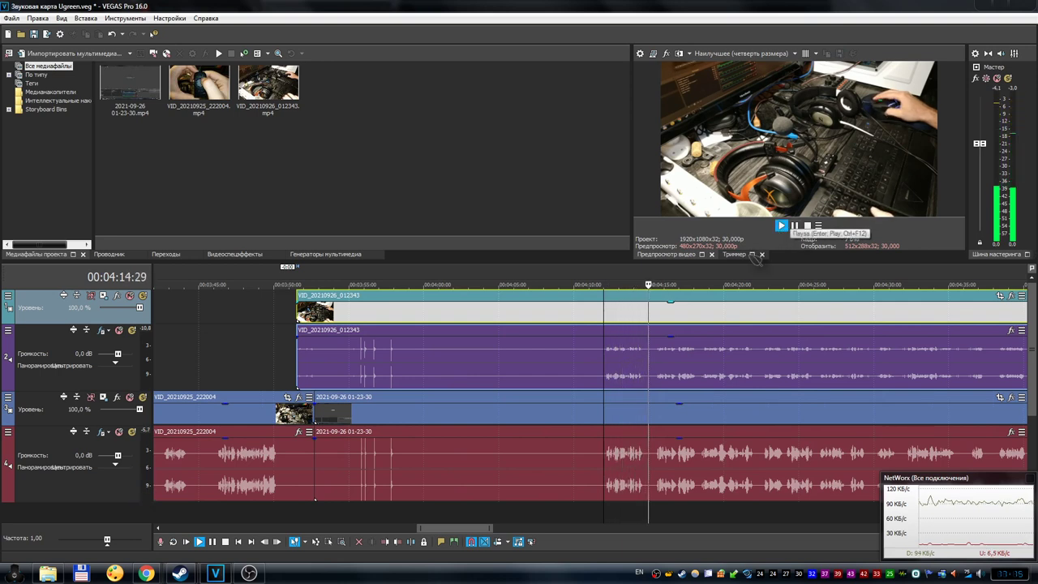
Step: Briefly mute and unmute the camera audio track, do the same with the screen recording's audio track, and pause playback at 00:04:25:28
left_click(119, 330)
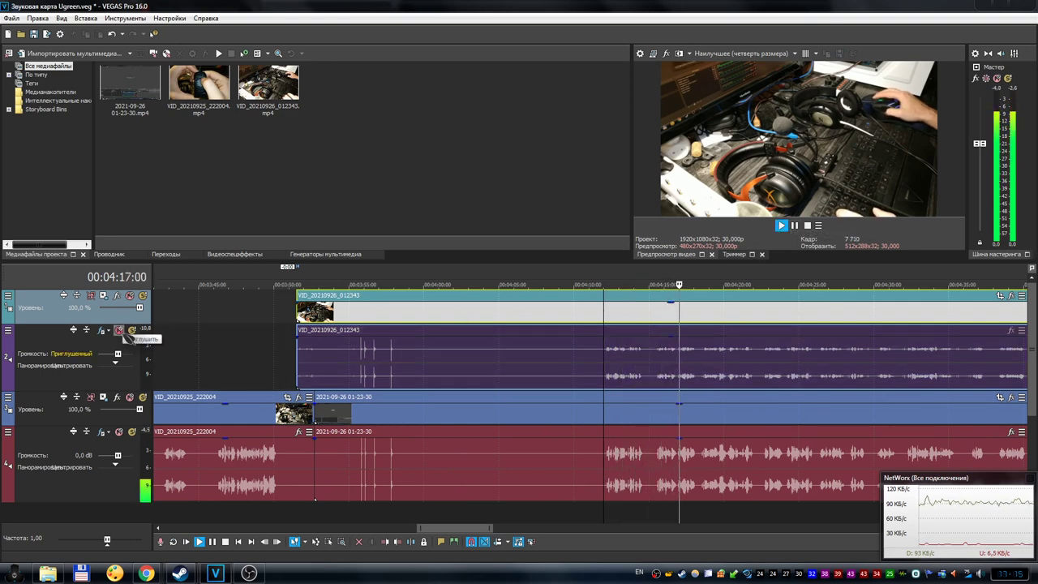
left_click(120, 331)
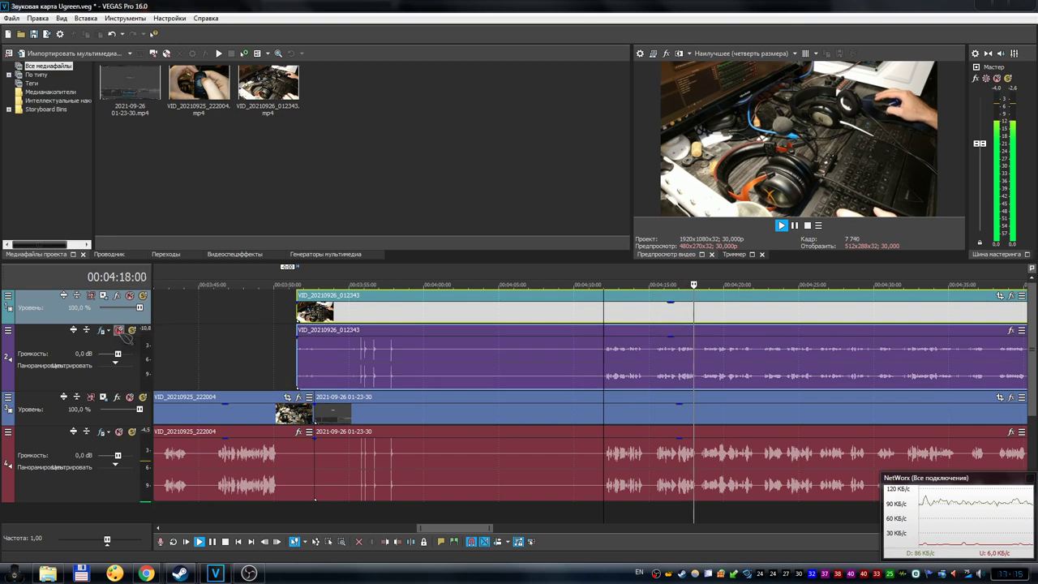
left_click(119, 432)
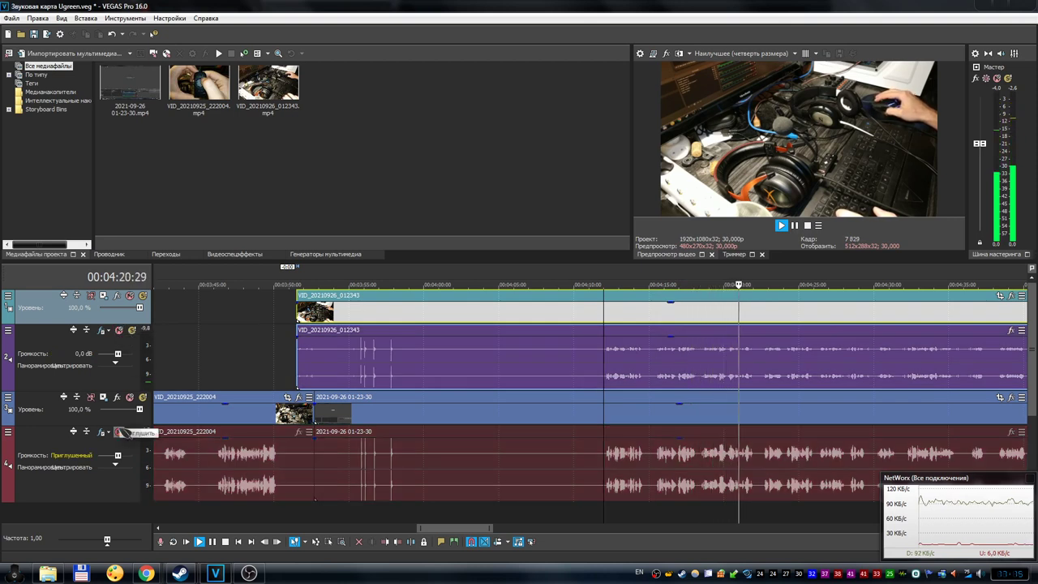
left_click(119, 432)
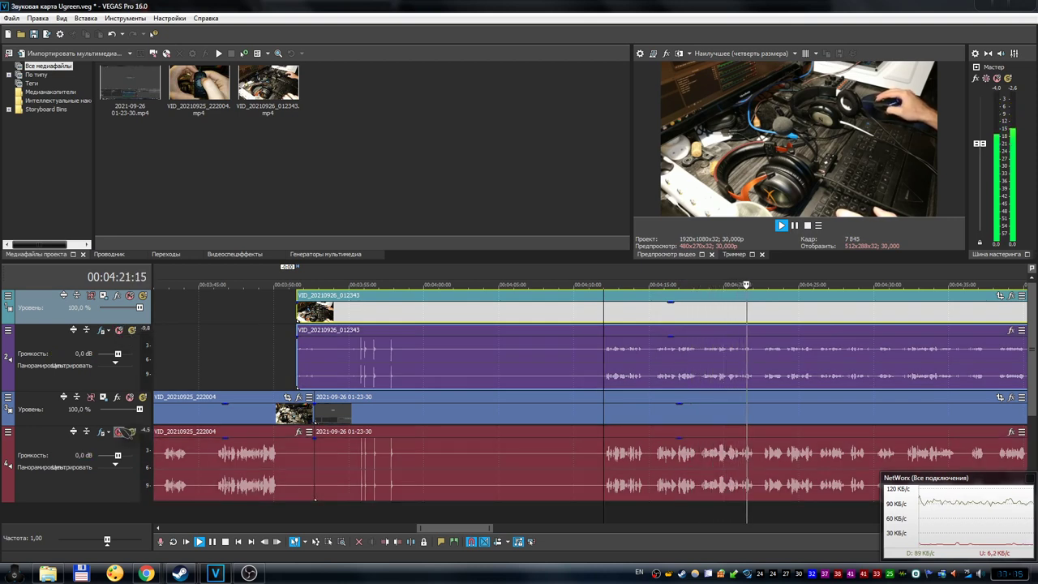
left_click(798, 227)
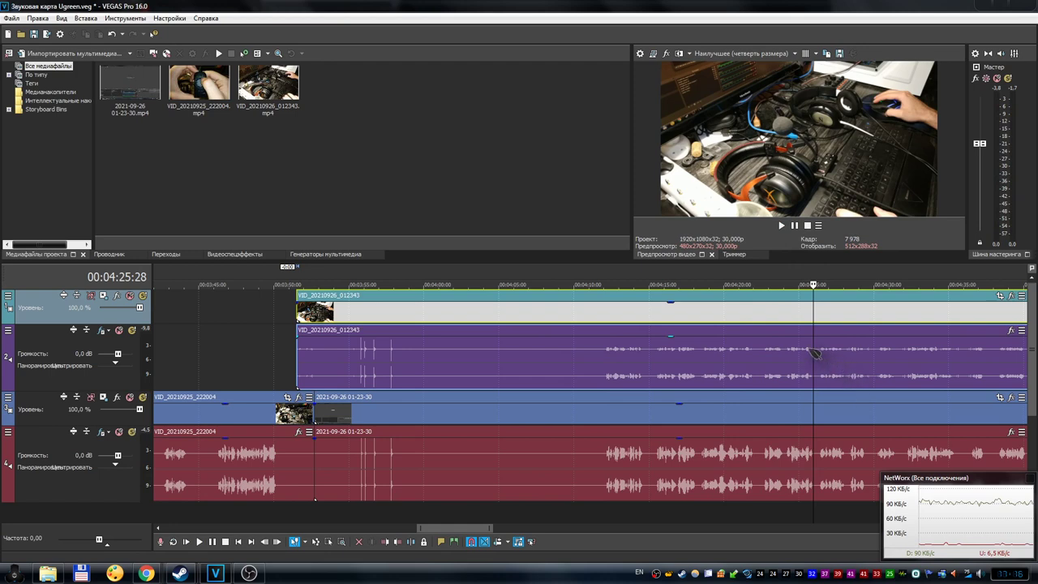
Step: Compare the clap peaks of the two audio tracks from the first at 00:03:55:24 to the fourth at 00:03:57:24
left_click(354, 276)
scroll(678, 335, "up", 8)
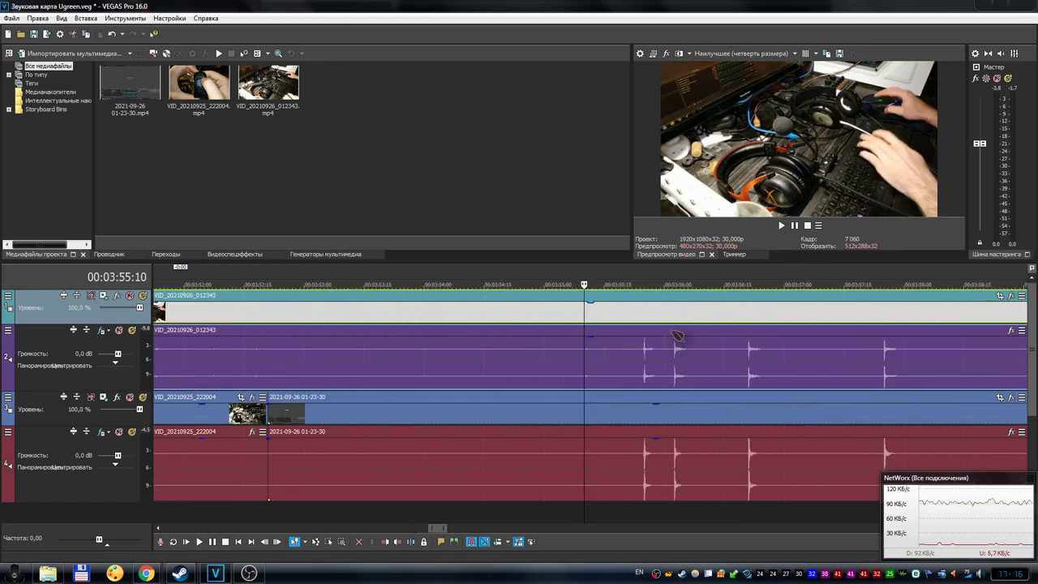
left_click(643, 268)
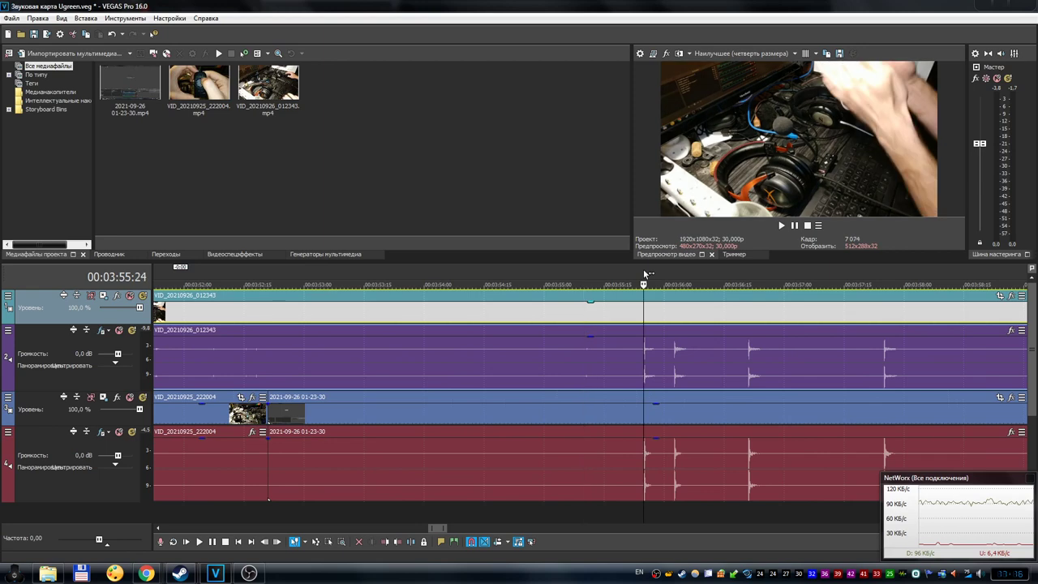
left_click(875, 273)
left_click(884, 276)
scroll(892, 302, "down", 8)
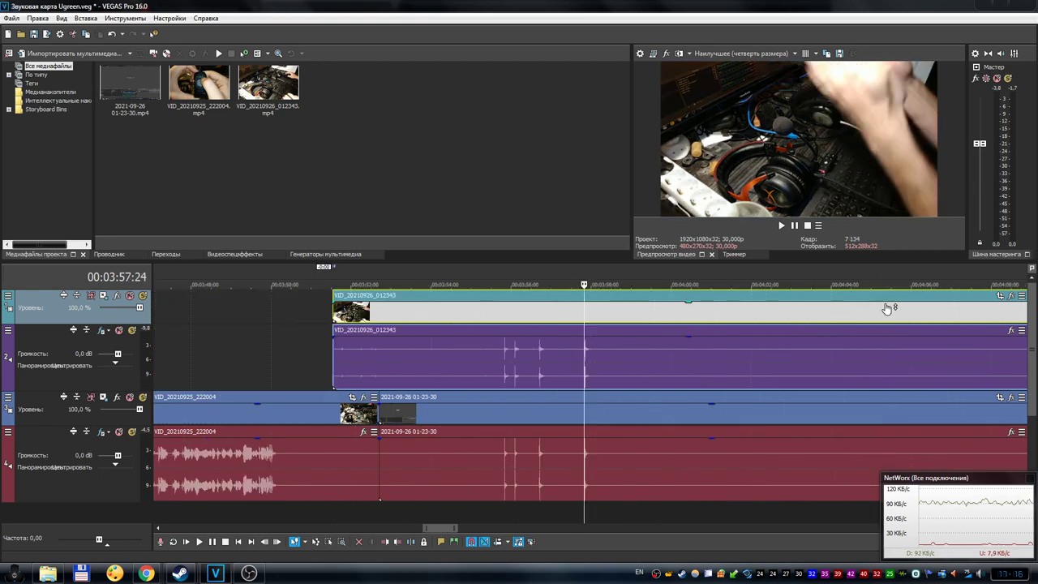
Step: Compare the two audio waveforms at the start of the speech around 00:04:12:06 at frame level
left_click(793, 267)
scroll(844, 316, "up", 8)
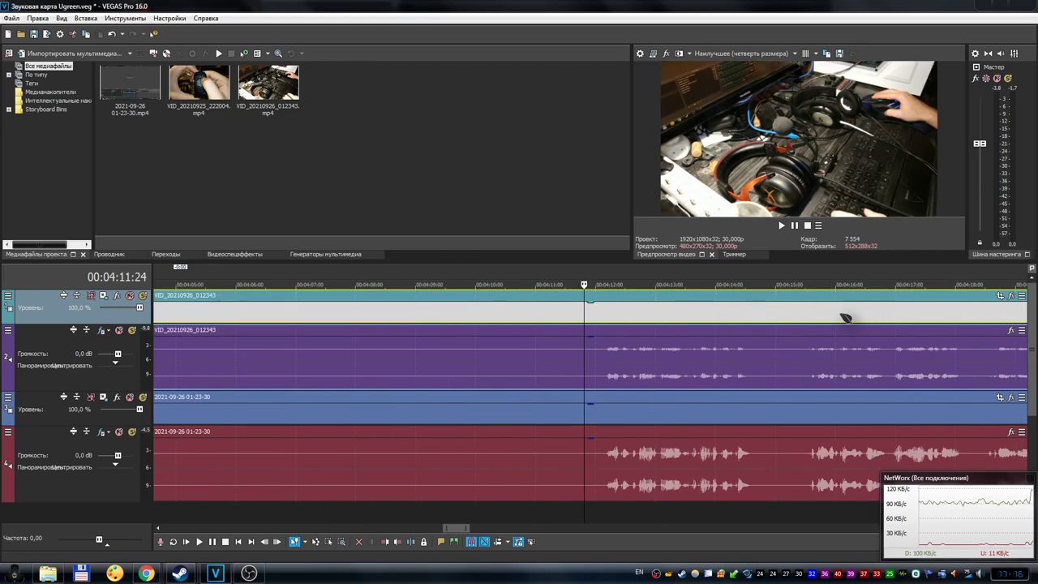
left_click(677, 277)
scroll(723, 341, "up", 3)
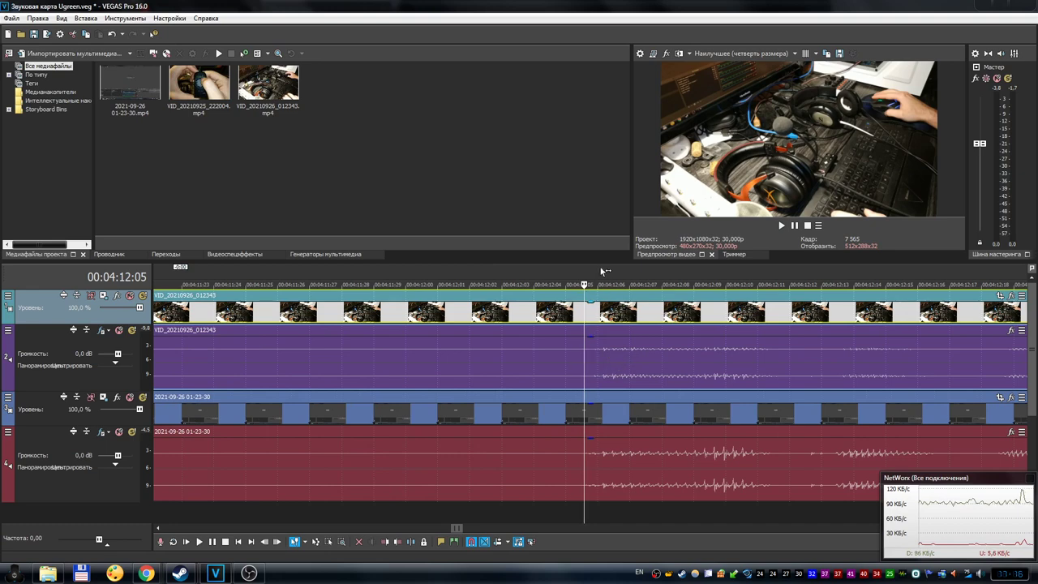
left_click(601, 363)
scroll(714, 373, "up", 2)
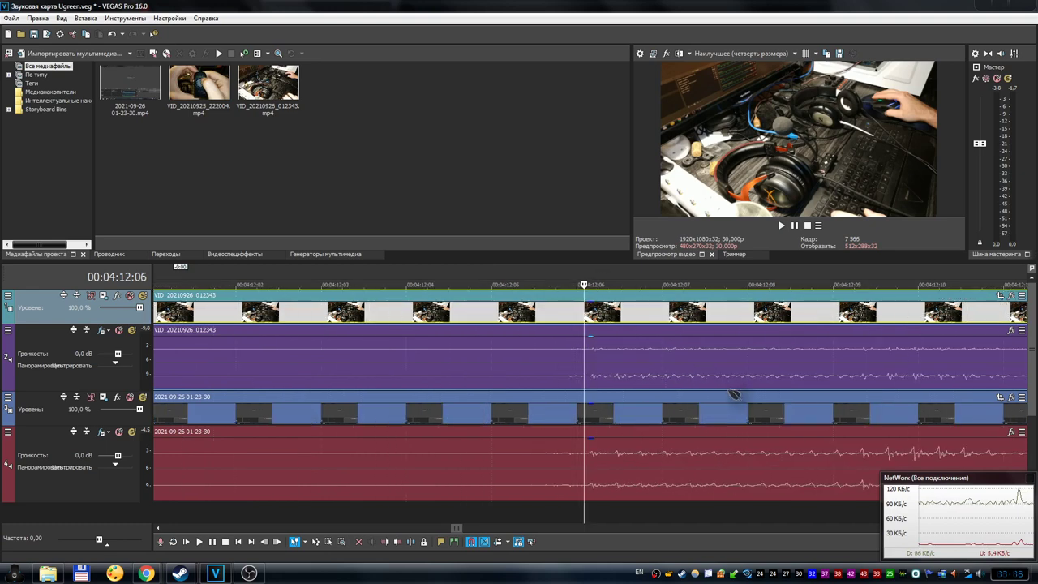
scroll(730, 395, "down", 1)
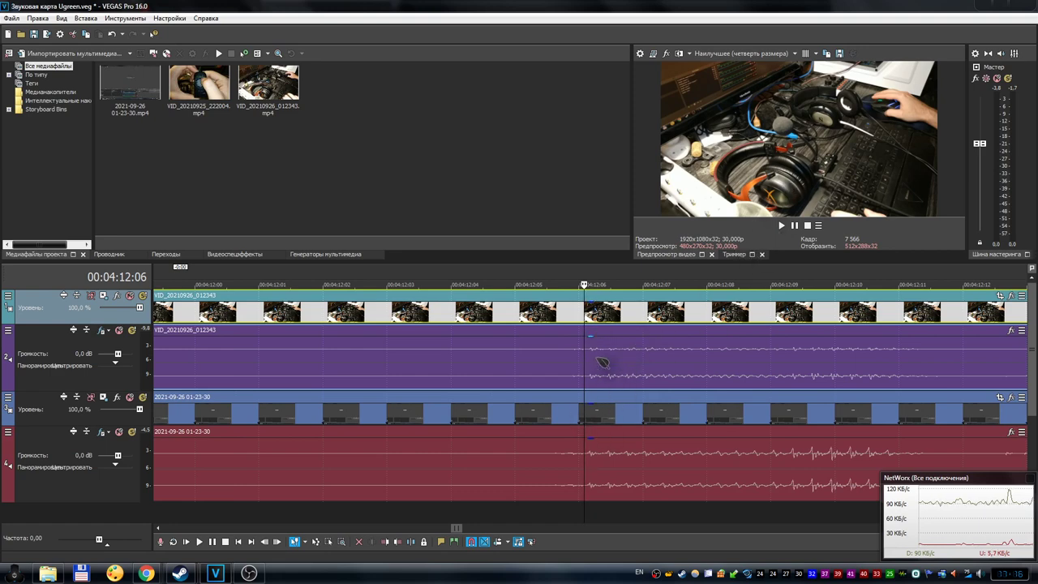
scroll(637, 433, "down", 5)
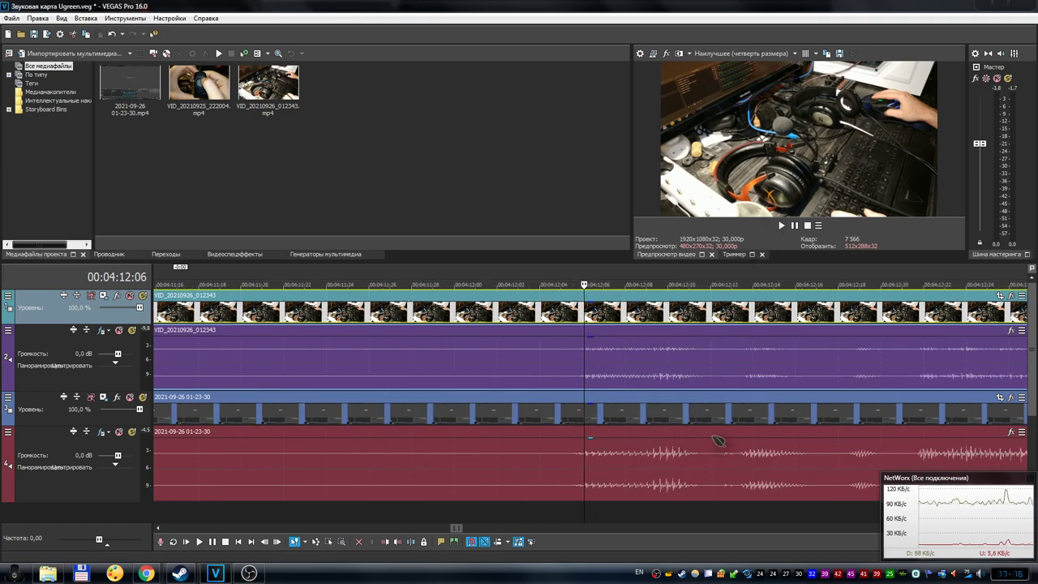
scroll(717, 444, "down", 8)
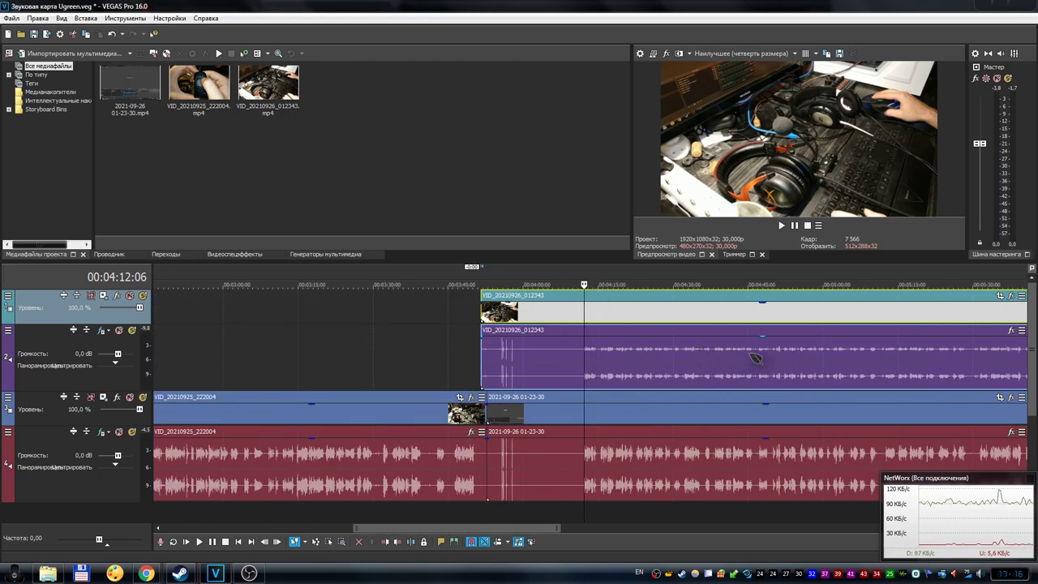
Step: Compare the two audio waveforms near the end of the clips, at the start of the phrase around 00:10:02:16
scroll(795, 357, "down", 4)
left_click(921, 341)
scroll(915, 354, "up", 5)
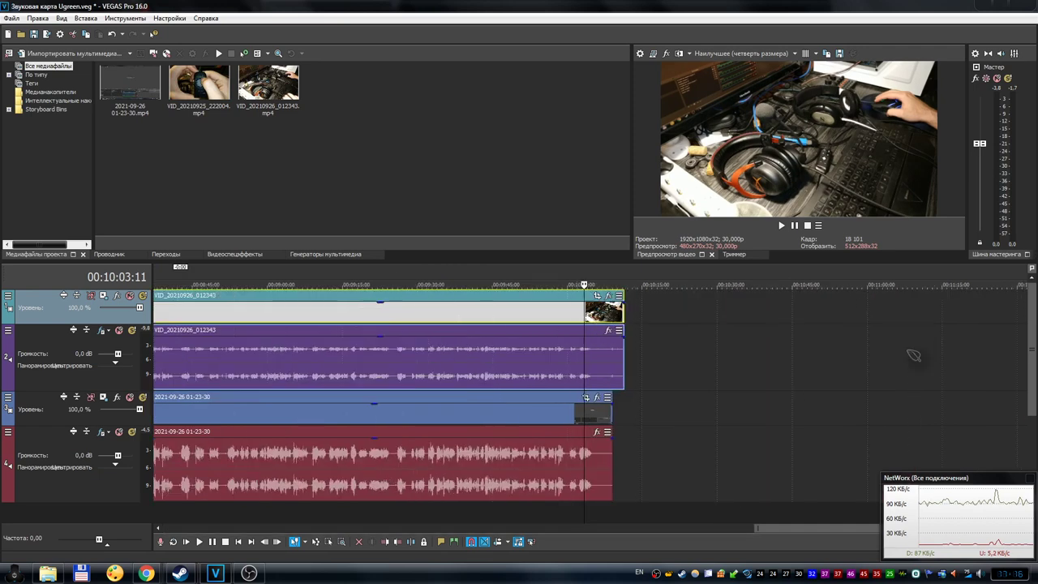
scroll(835, 388, "up", 3)
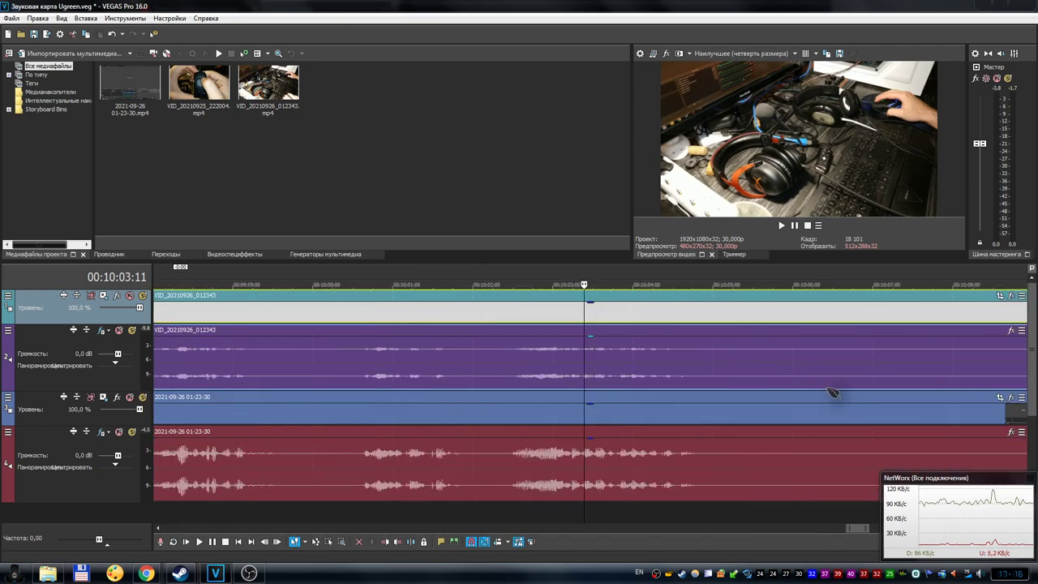
scroll(833, 394, "down", 1)
scroll(833, 393, "up", 1)
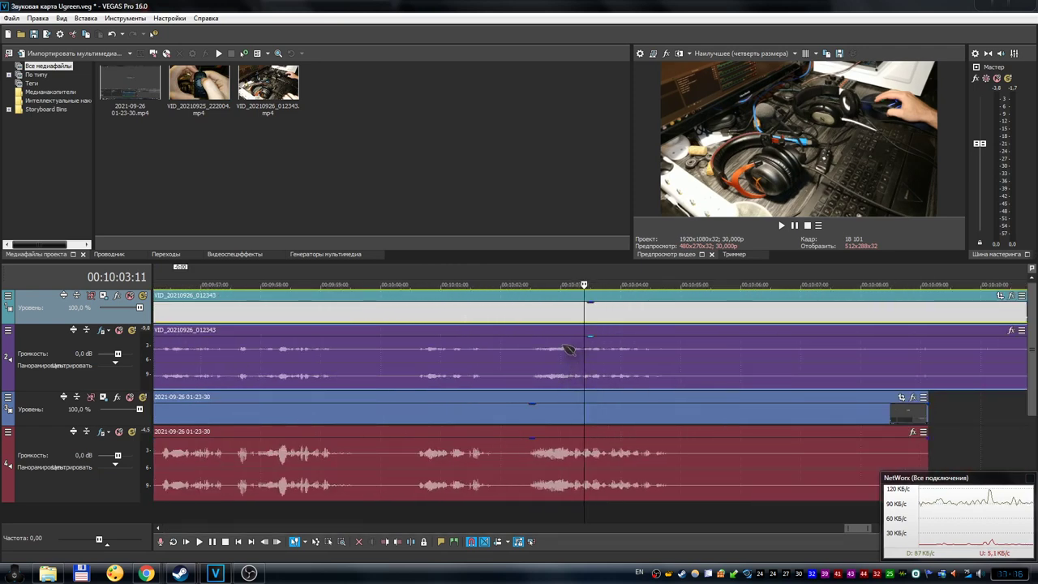
left_click(552, 290)
scroll(660, 365, "up", 2)
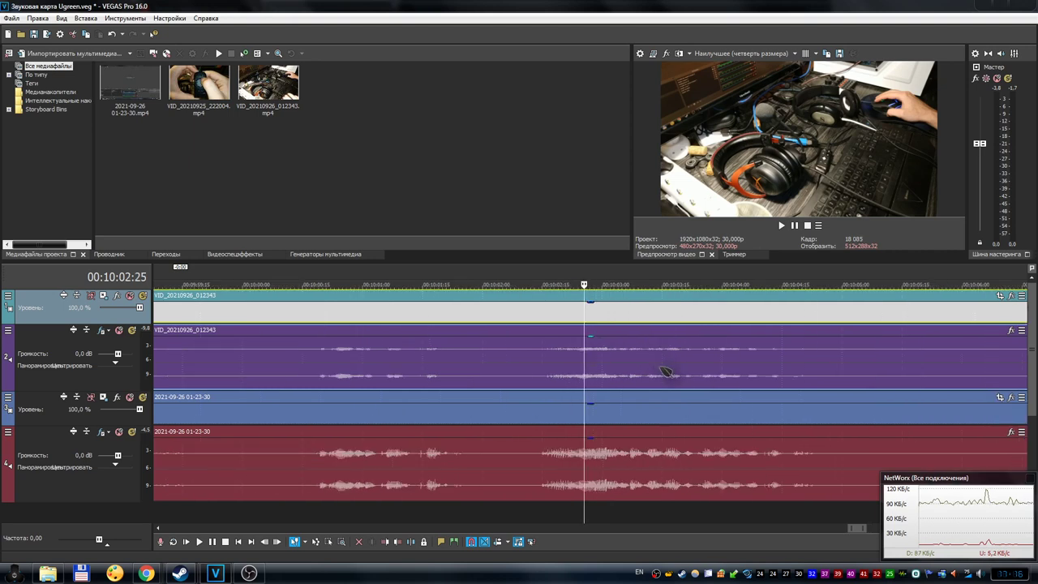
scroll(665, 372, "up", 2)
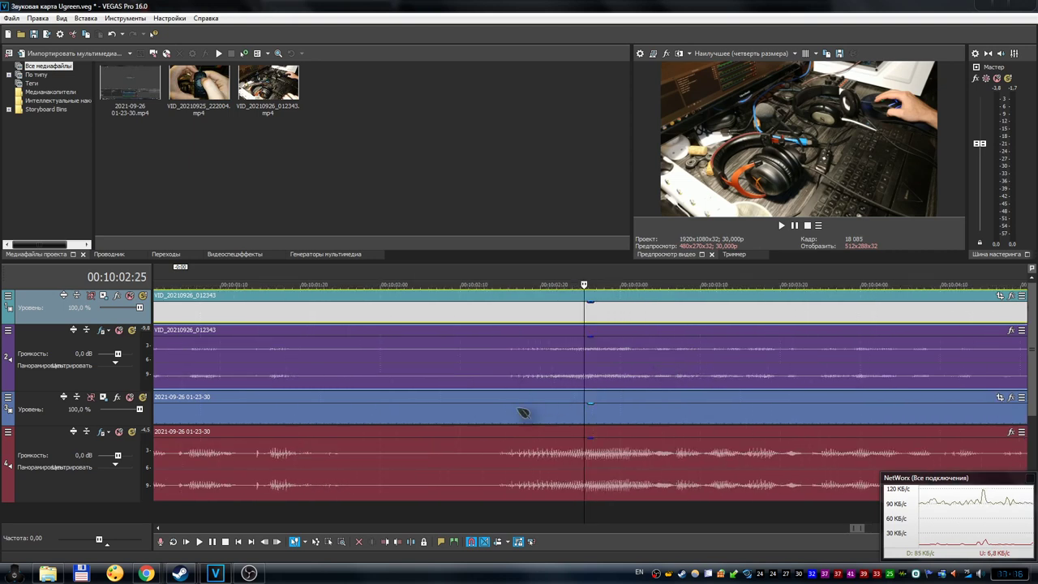
left_click(513, 278)
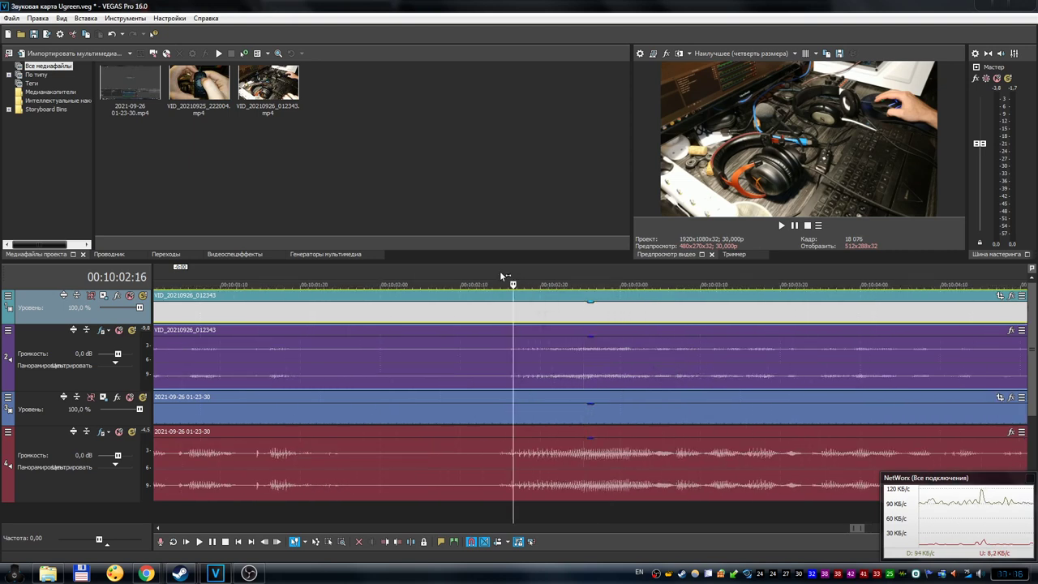
left_click(500, 277)
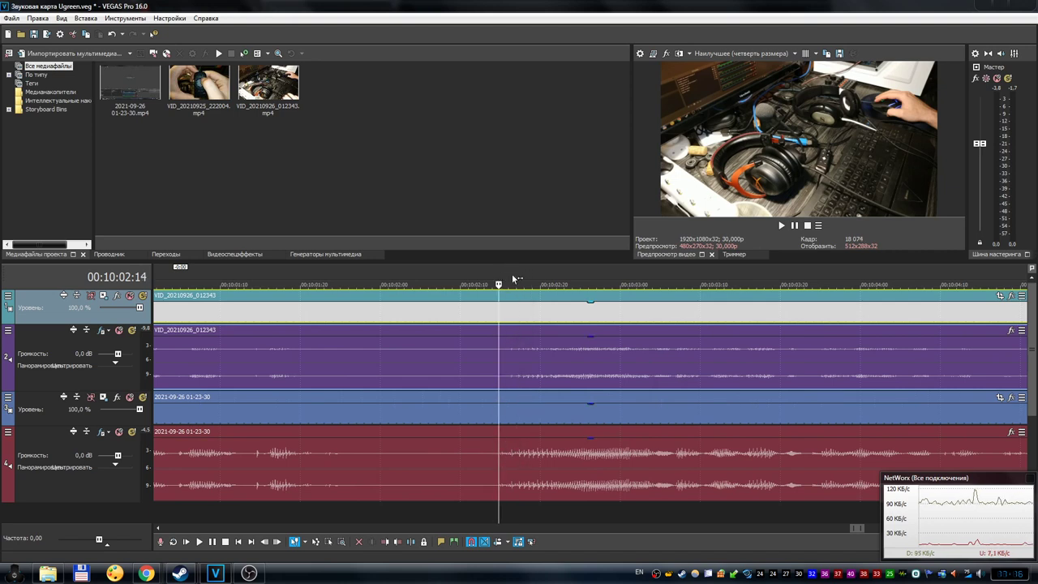
left_click(511, 277)
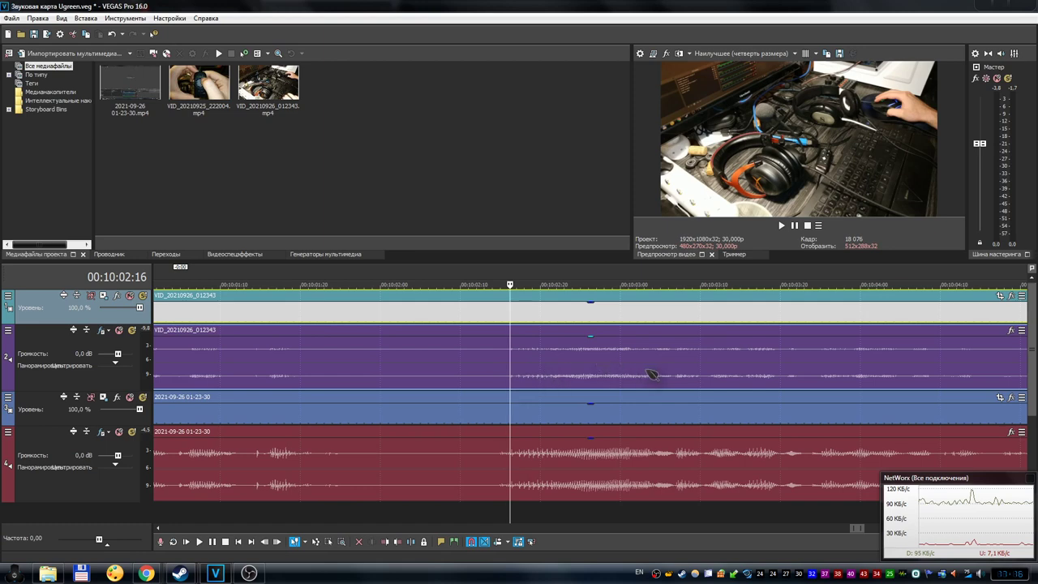
Step: Compare the two audio waveforms at 00:10:03:21 at frame level
left_click(785, 271)
scroll(808, 349, "up", 5)
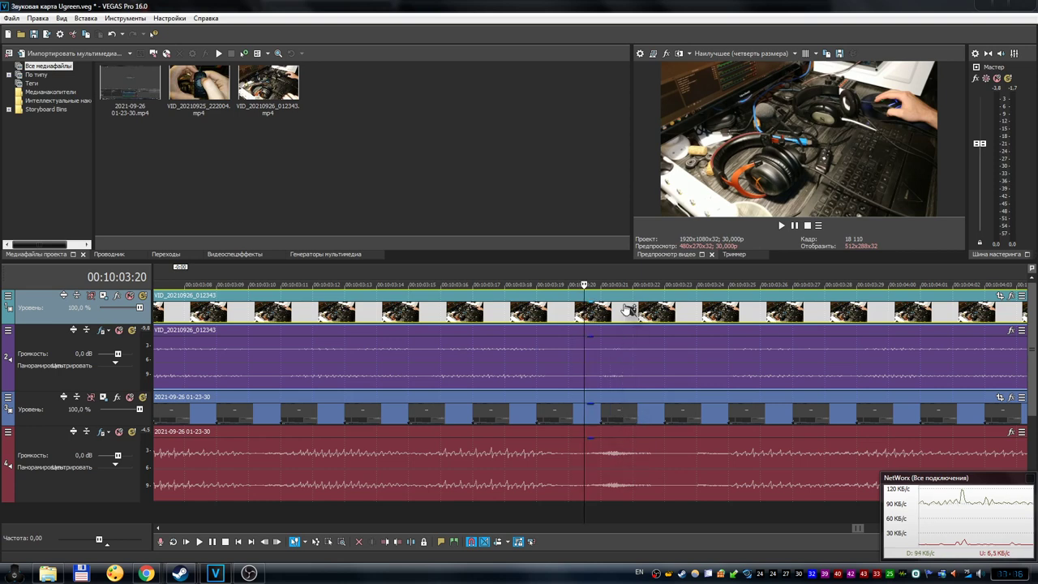
left_click(617, 276)
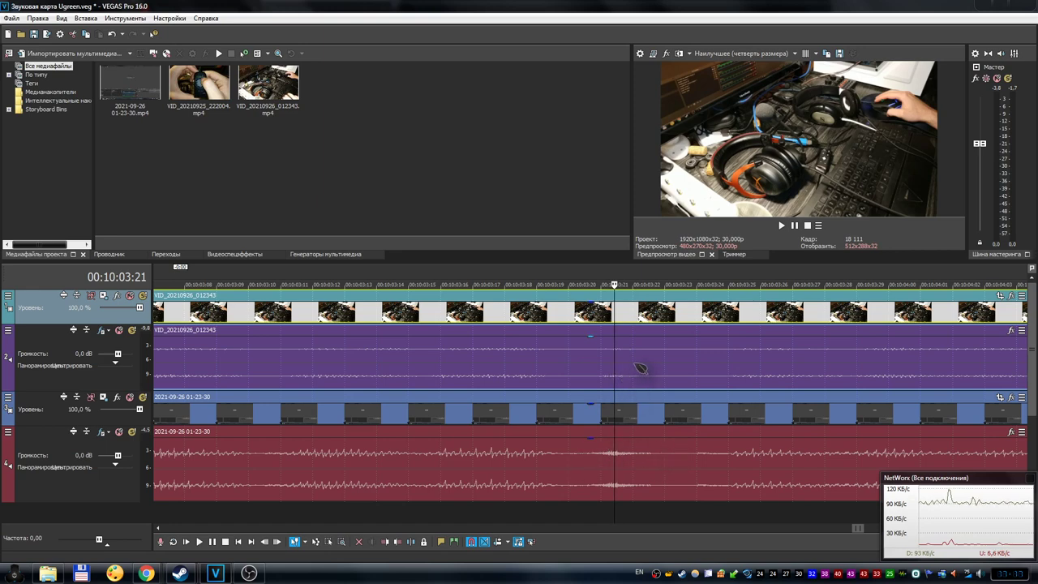
Step: Return to the claps and compare the two audio waveforms of the fourth clap at 00:03:57:25 at sub-frame level
scroll(739, 456, "down", 10)
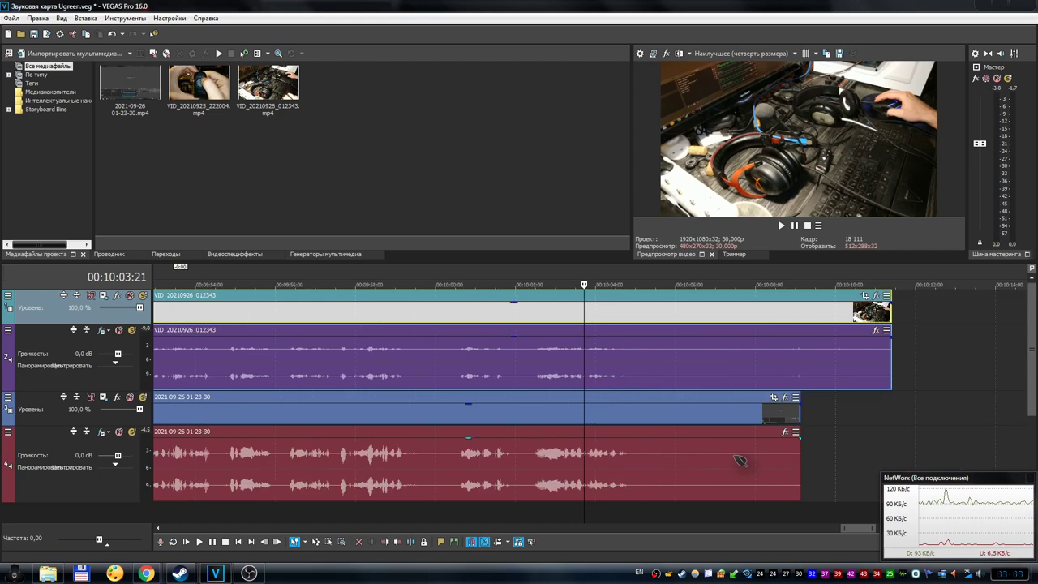
scroll(738, 461, "down", 6)
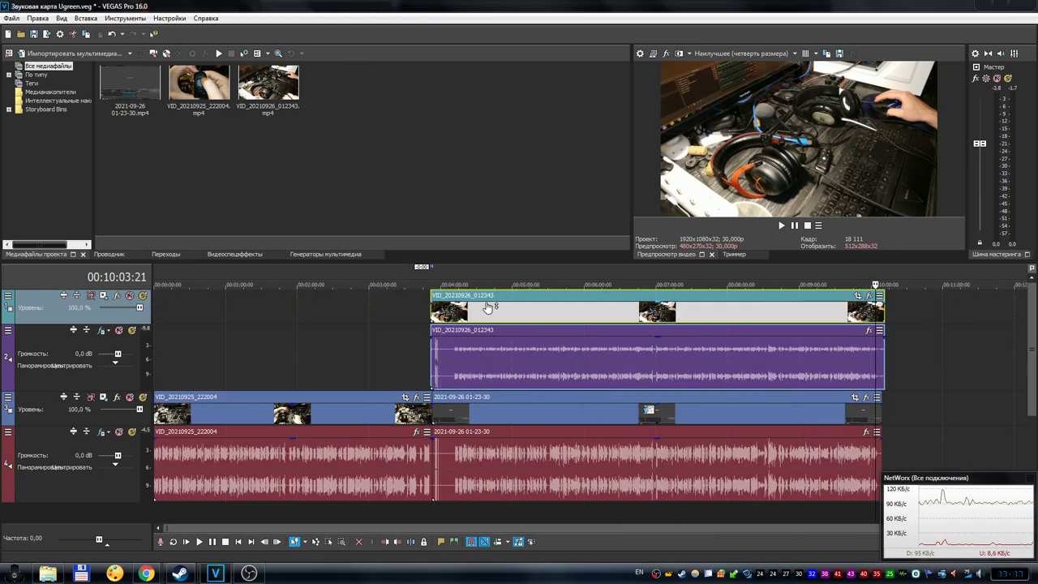
left_click(441, 272)
scroll(745, 386, "up", 8)
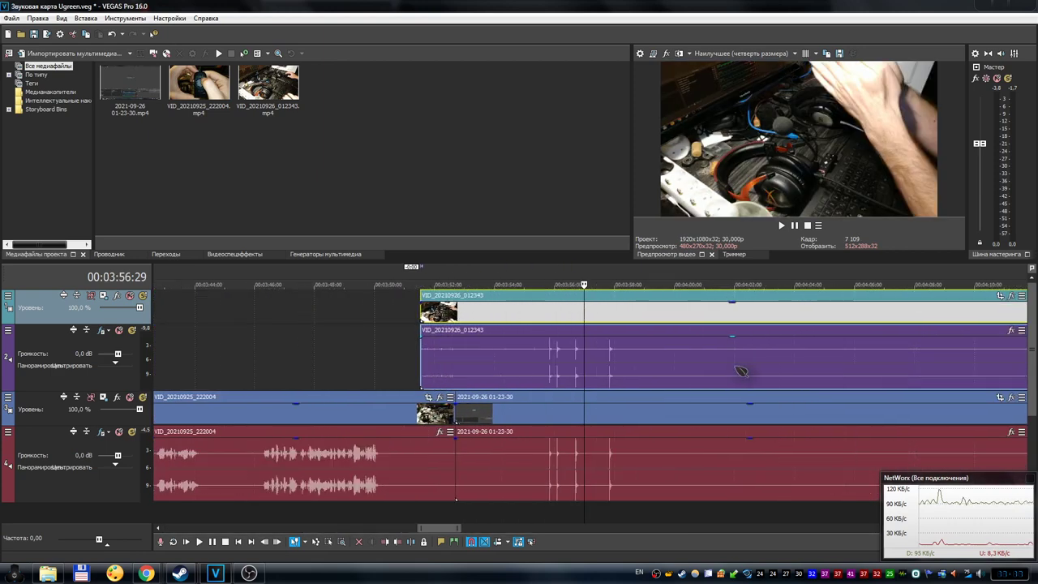
scroll(745, 386, "up", 3)
scroll(744, 388, "up", 2)
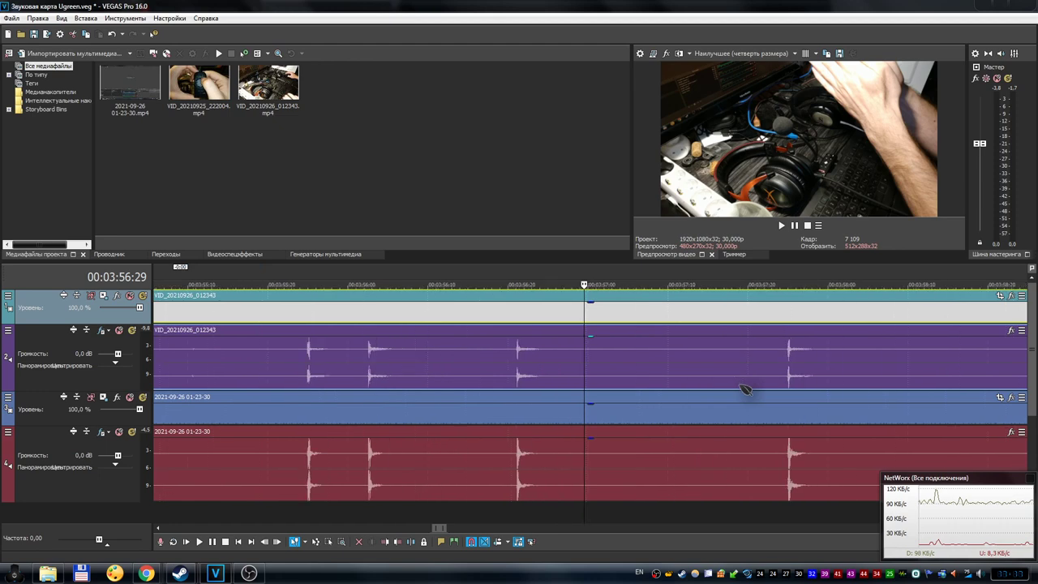
left_click(788, 279)
scroll(794, 364, "up", 3)
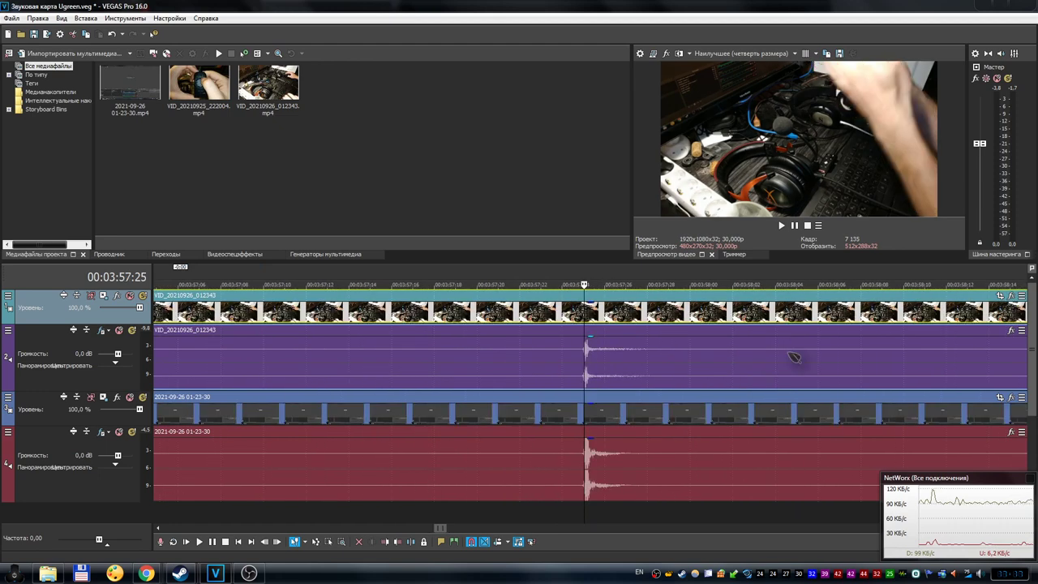
scroll(789, 403, "up", 2)
scroll(785, 409, "up", 4)
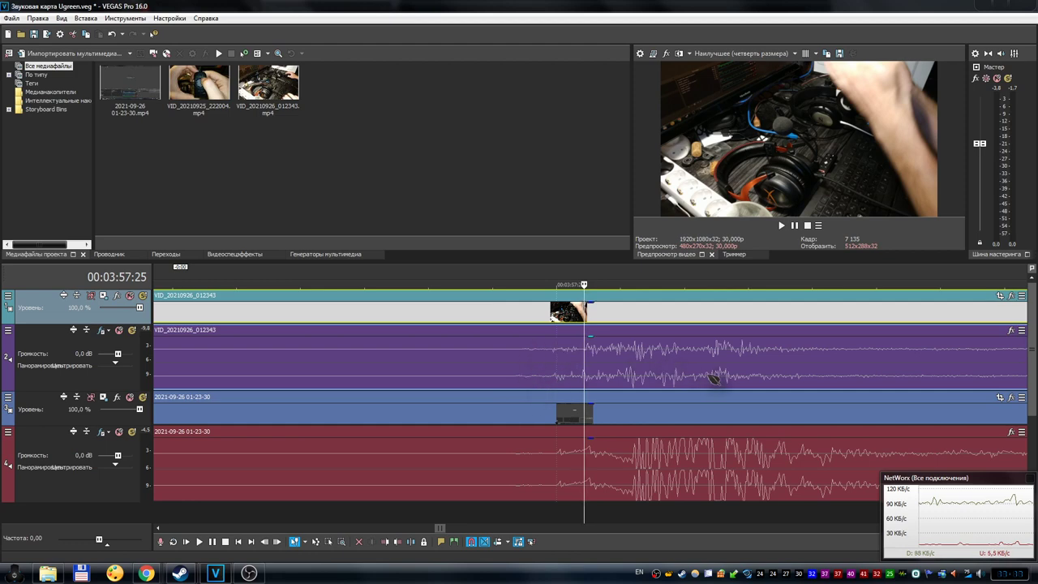
scroll(714, 377, "up", 10)
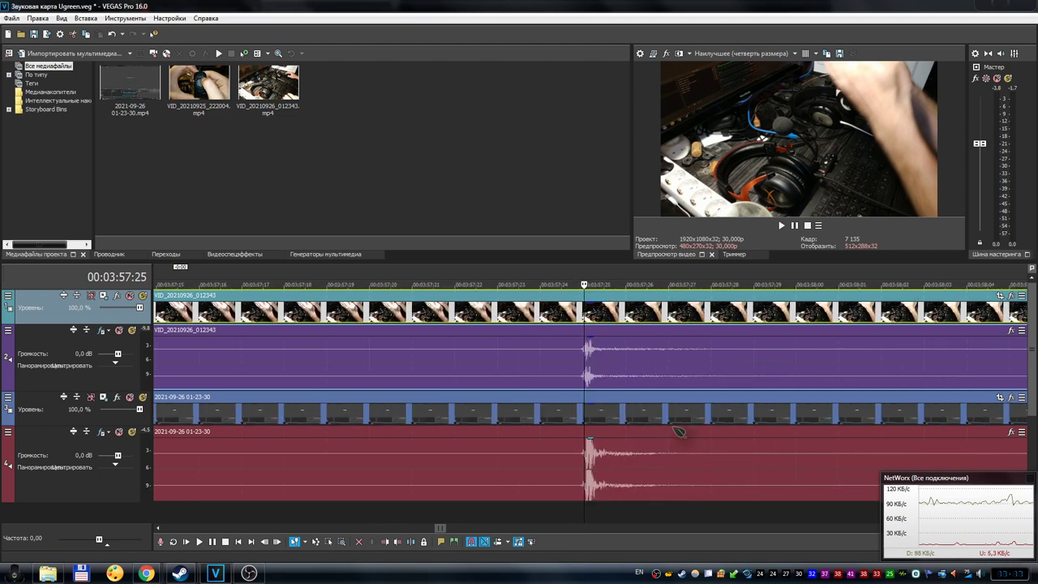
scroll(680, 434, "down", 5)
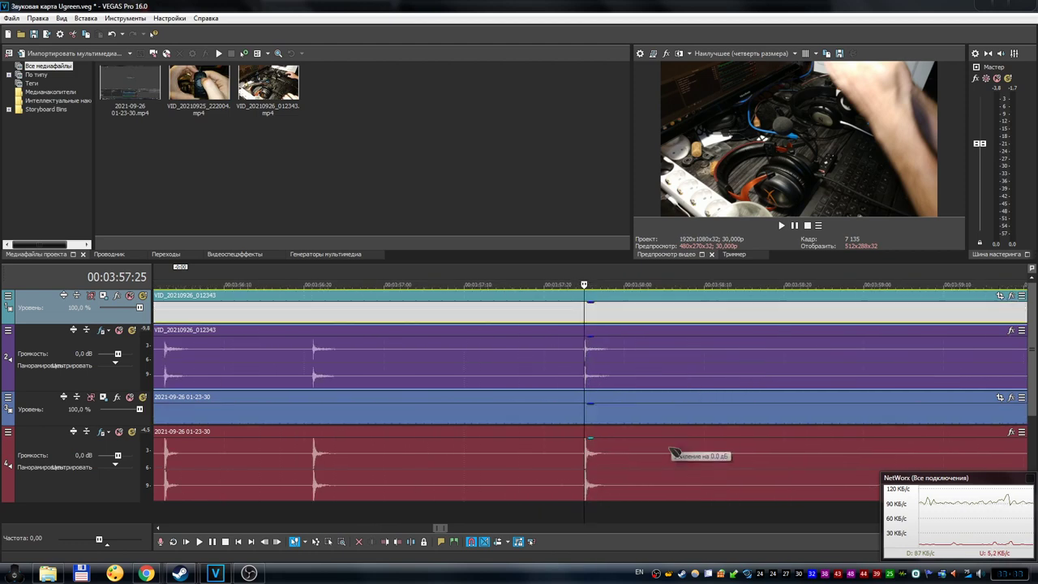
Step: Play the start of the speech from 00:04:12:09 for a few seconds to check how both audio tracks sound together
scroll(633, 352, "down", 3)
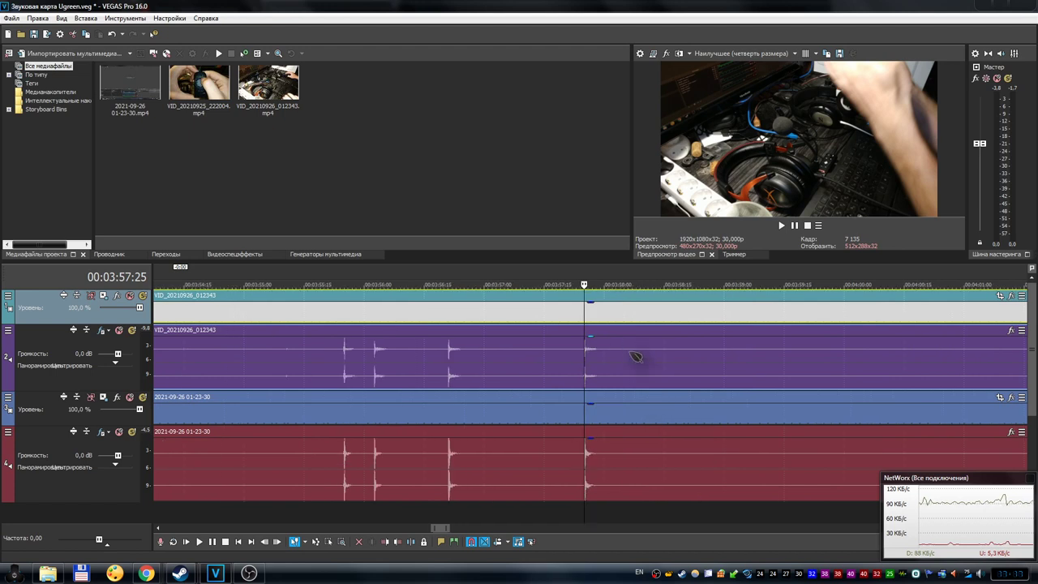
scroll(643, 349, "down", 4)
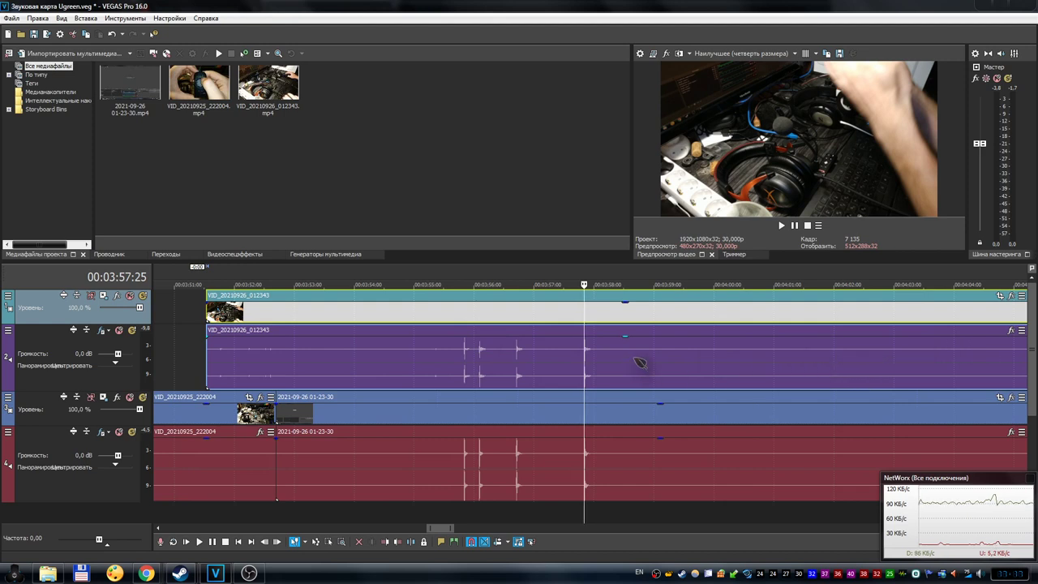
scroll(799, 362, "down", 10)
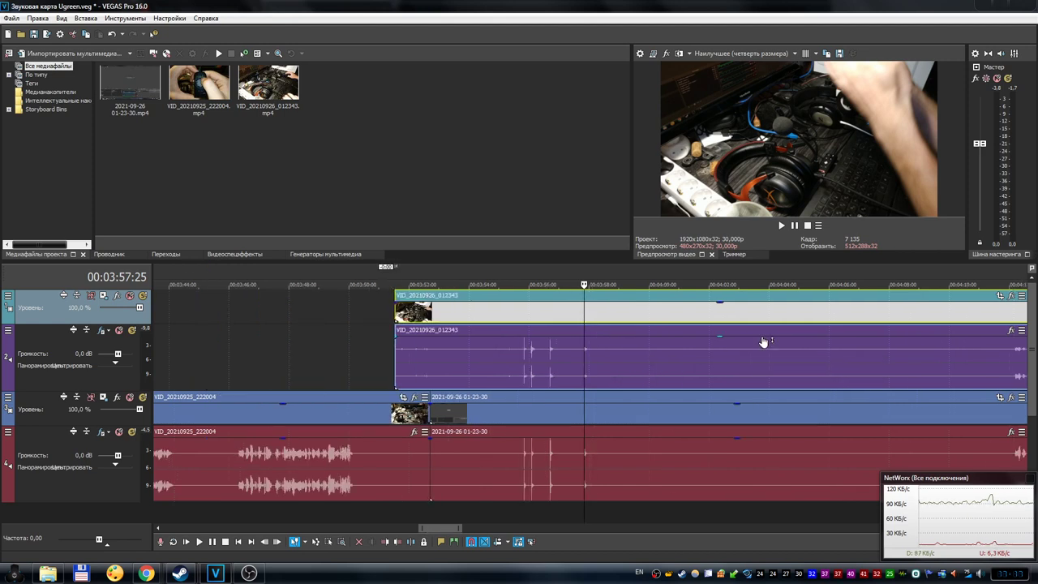
left_click(686, 277)
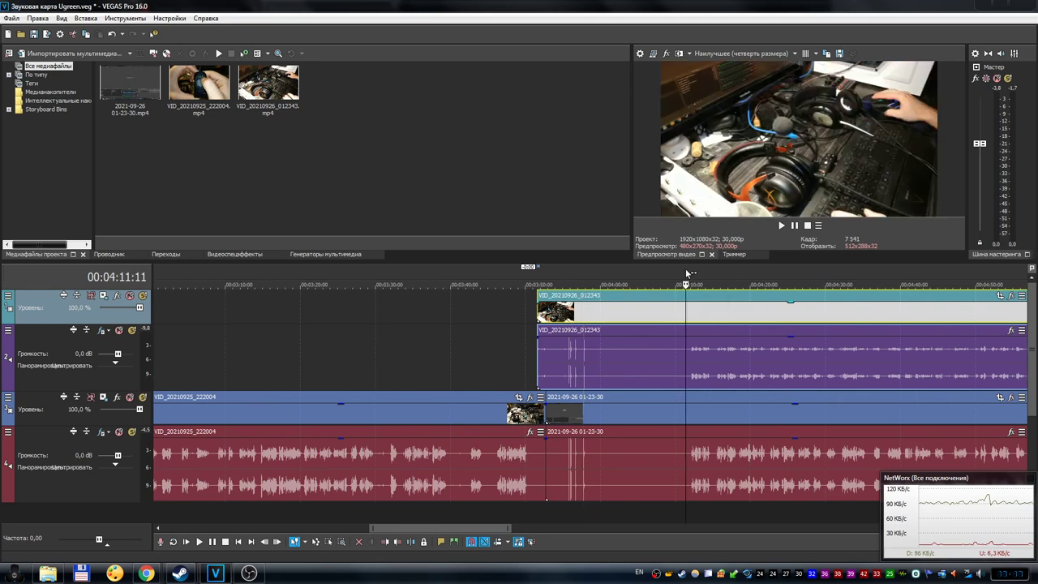
left_click(692, 278)
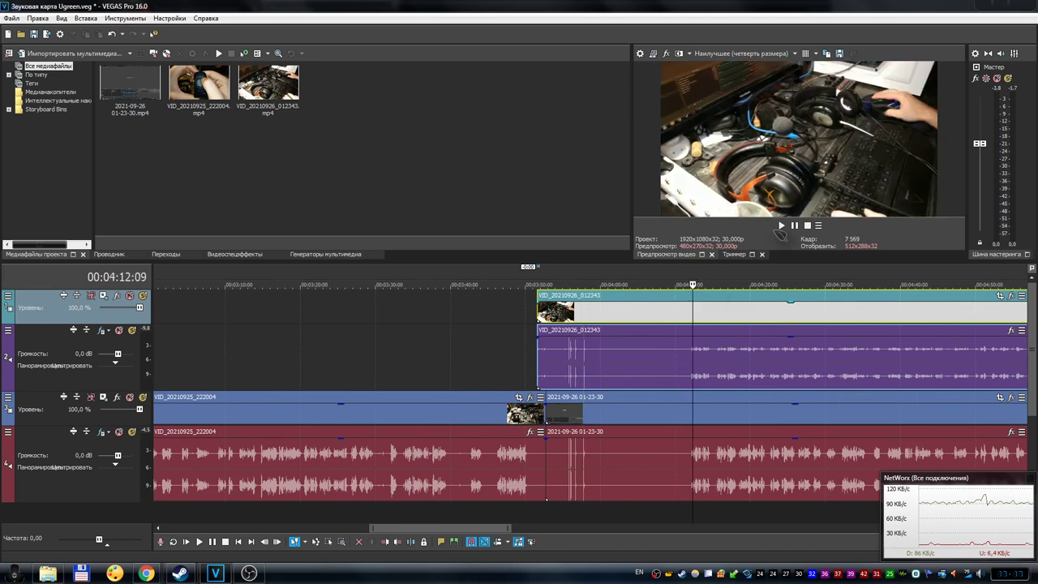
left_click(780, 227)
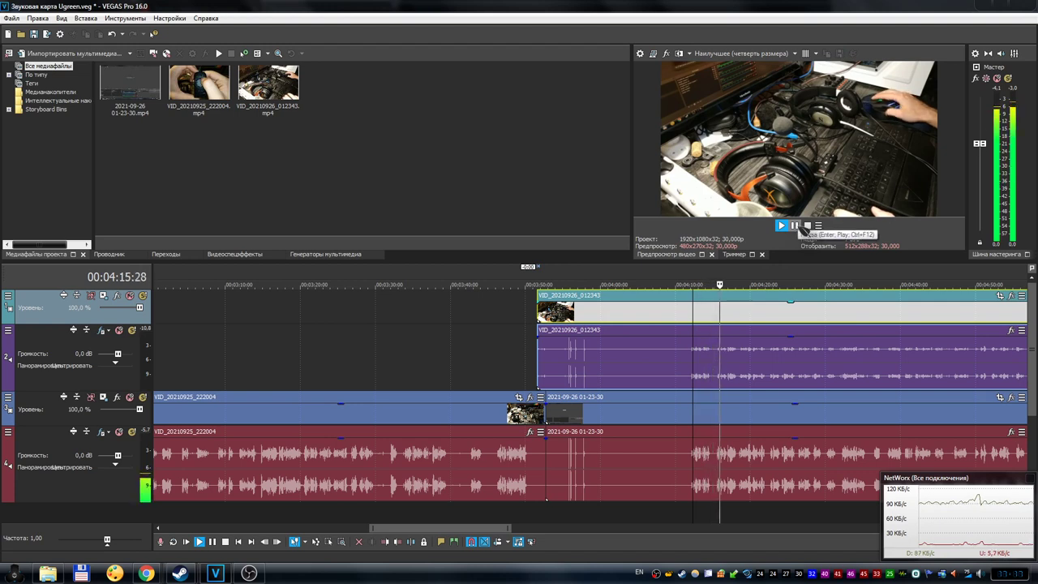
left_click(797, 227)
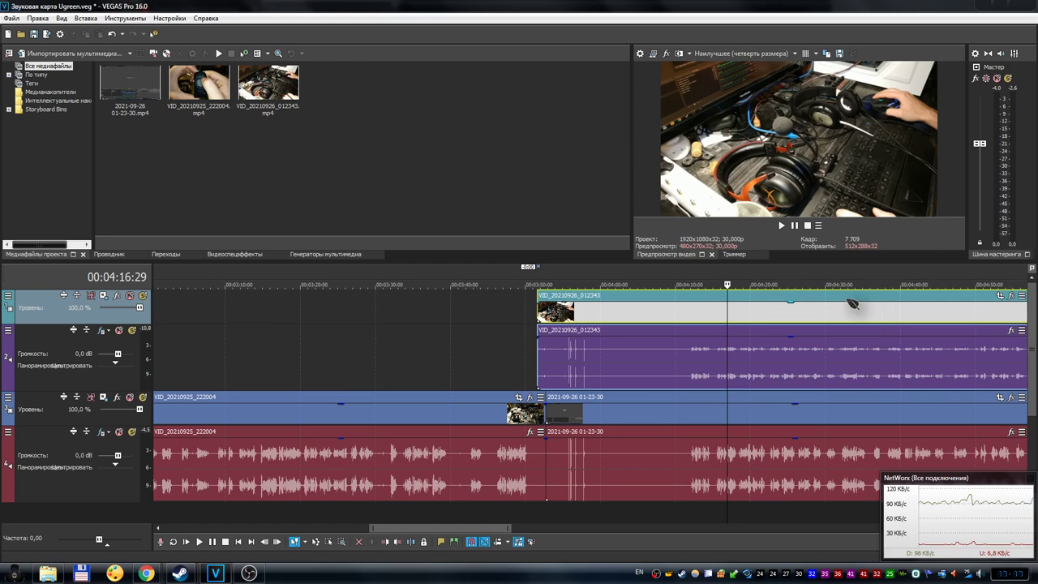
Step: Compare the two audio waveforms around 00:04:12:24, and place the playhead at 00:03:46:19, just before the camera clip
left_click(710, 294)
scroll(710, 294, "up", 8)
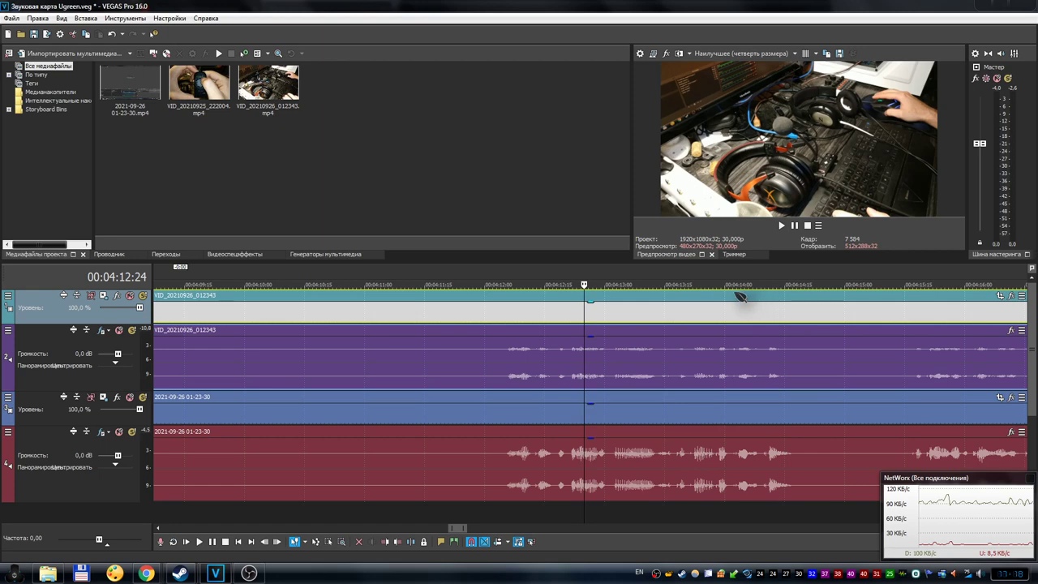
scroll(740, 297, "down", 10)
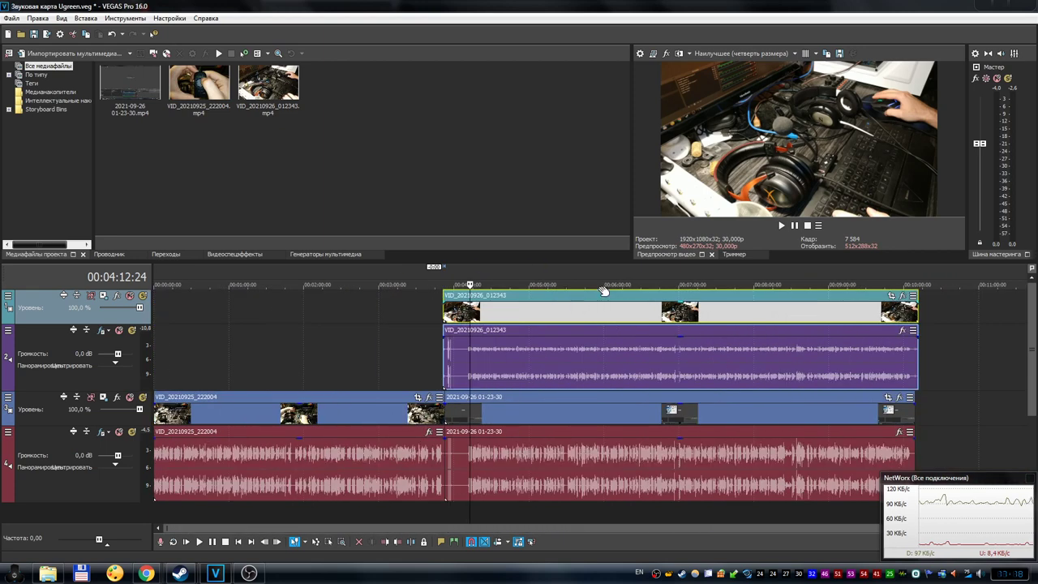
left_click(438, 282)
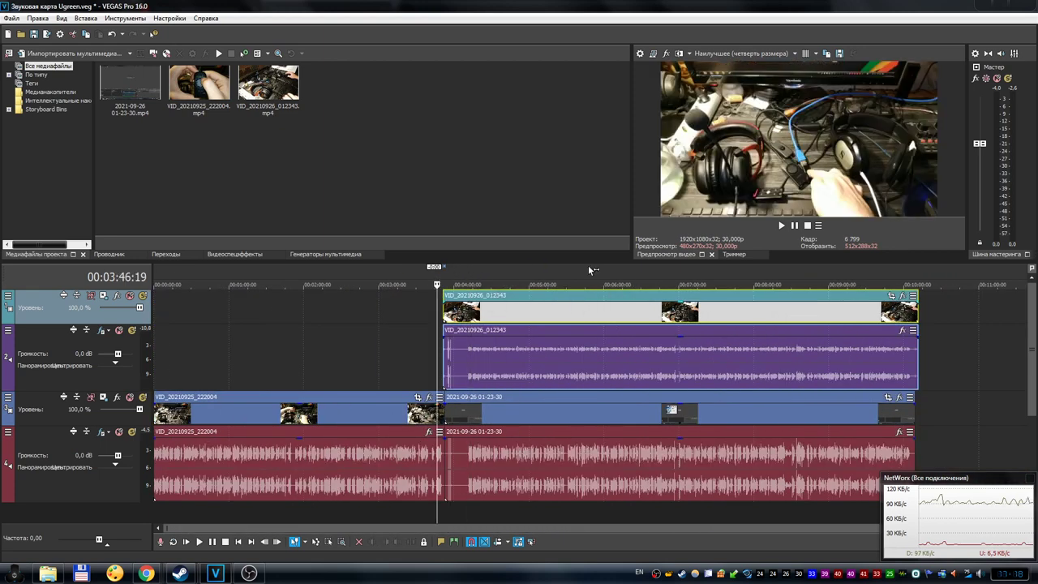